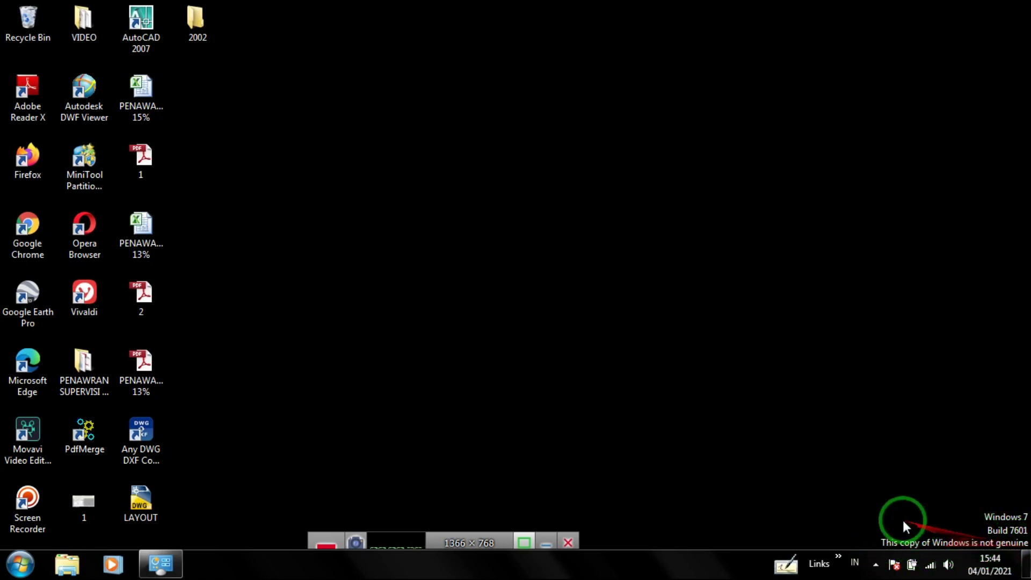
right_click(619, 269)
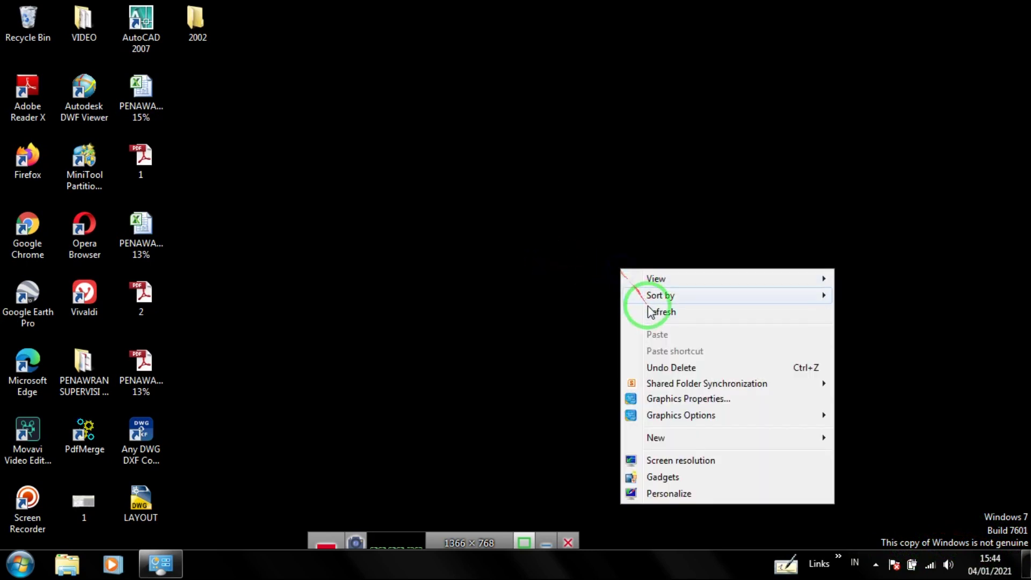
right_click(511, 228)
click(633, 273)
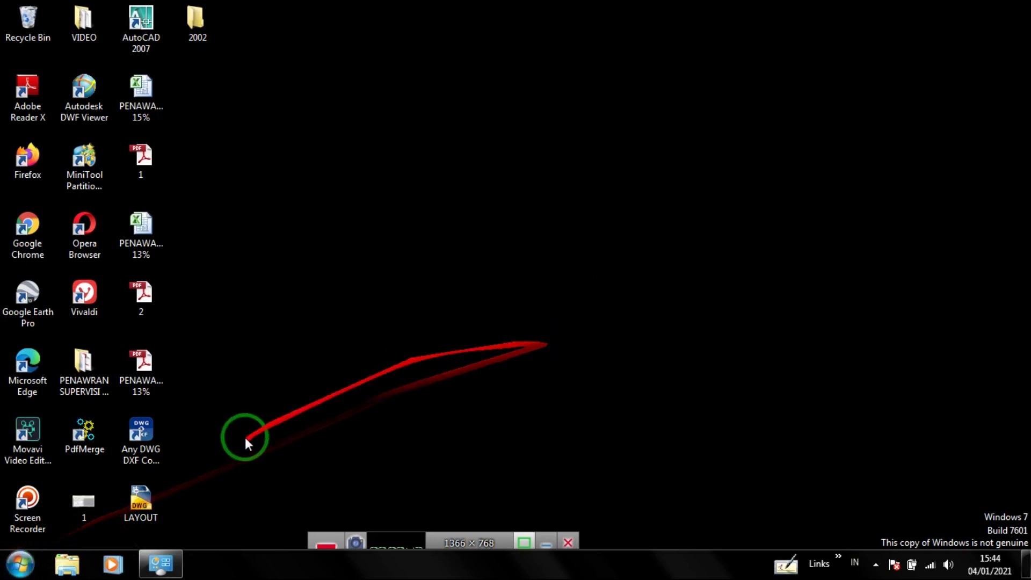
Search the installed programs for cmd, open the Command Prompt and close it again.
click(19, 568)
click(59, 527)
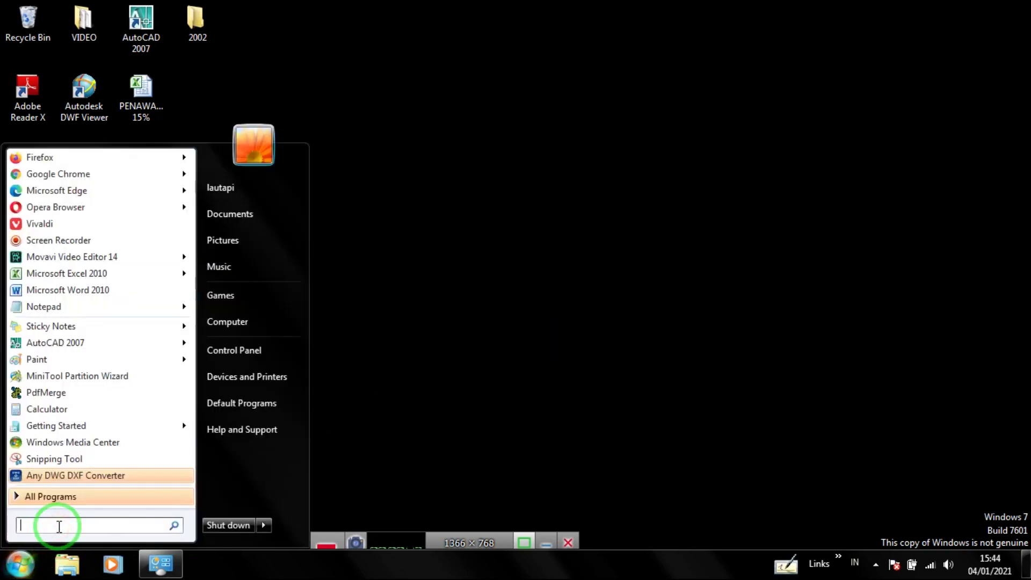
text(cmd)
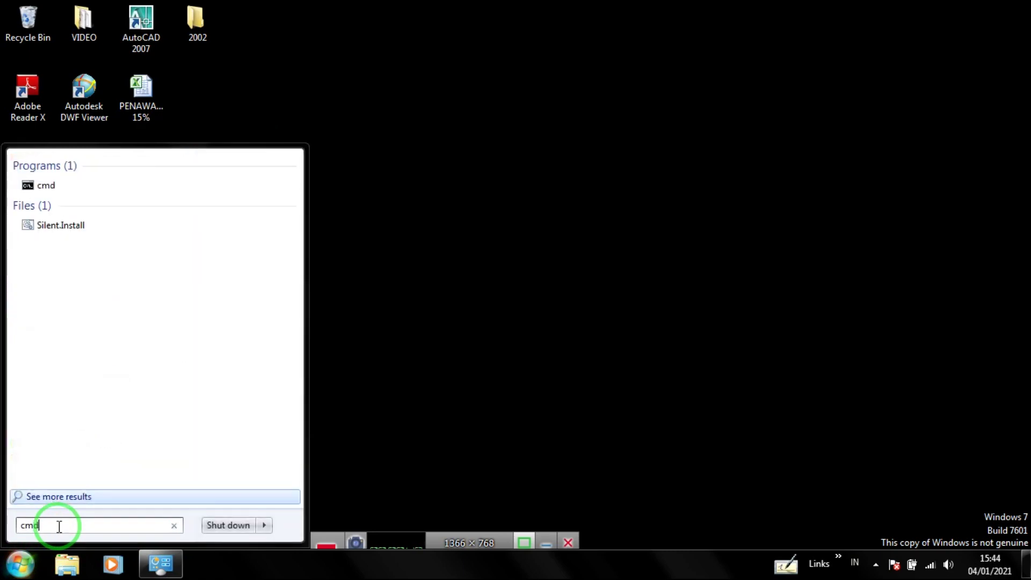
click(46, 193)
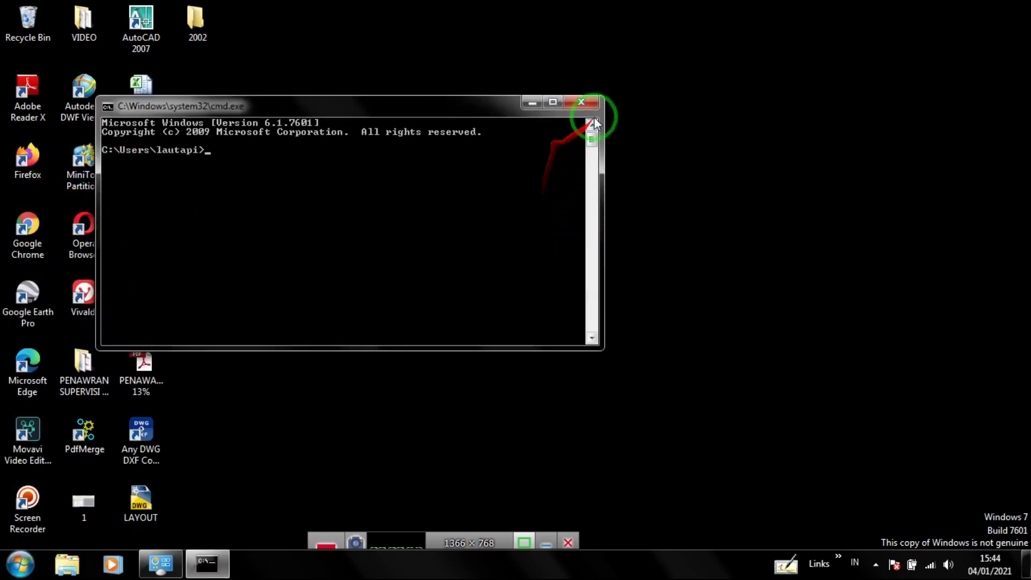
click(591, 102)
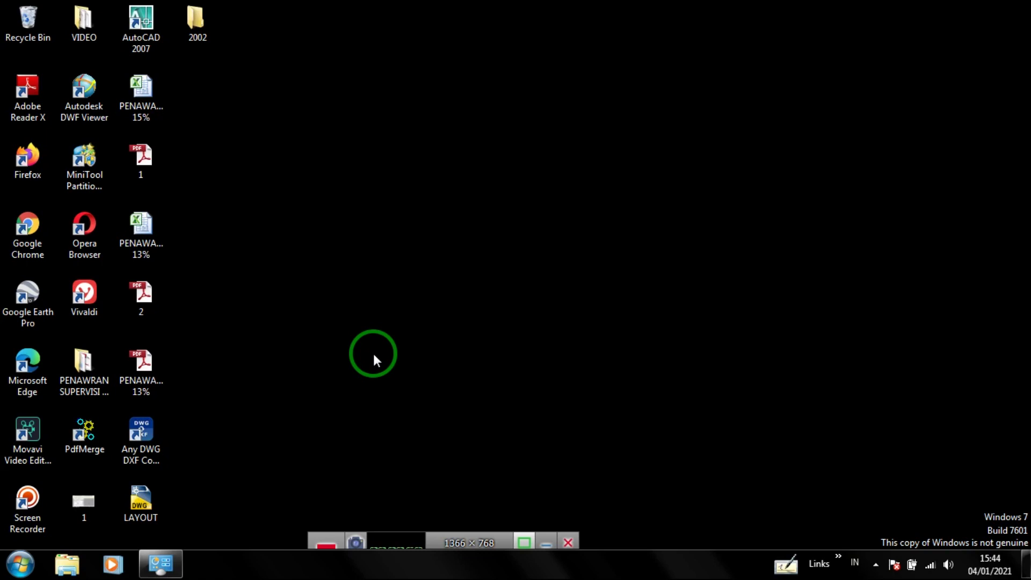
Run cmd to open the Command Prompt and try to rearm the Windows licence with slmgr -rearm.
key(super+r)
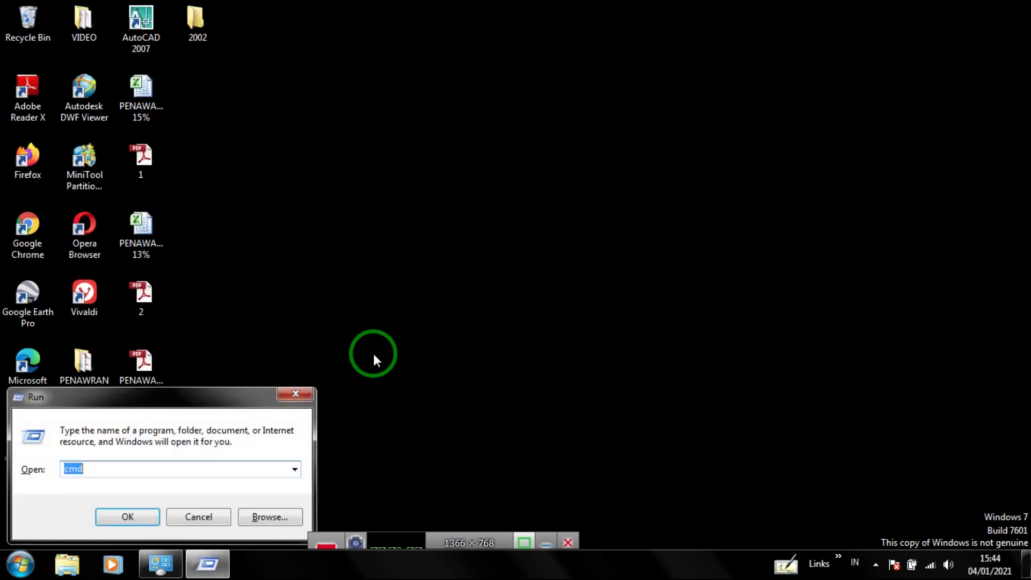
key(Return)
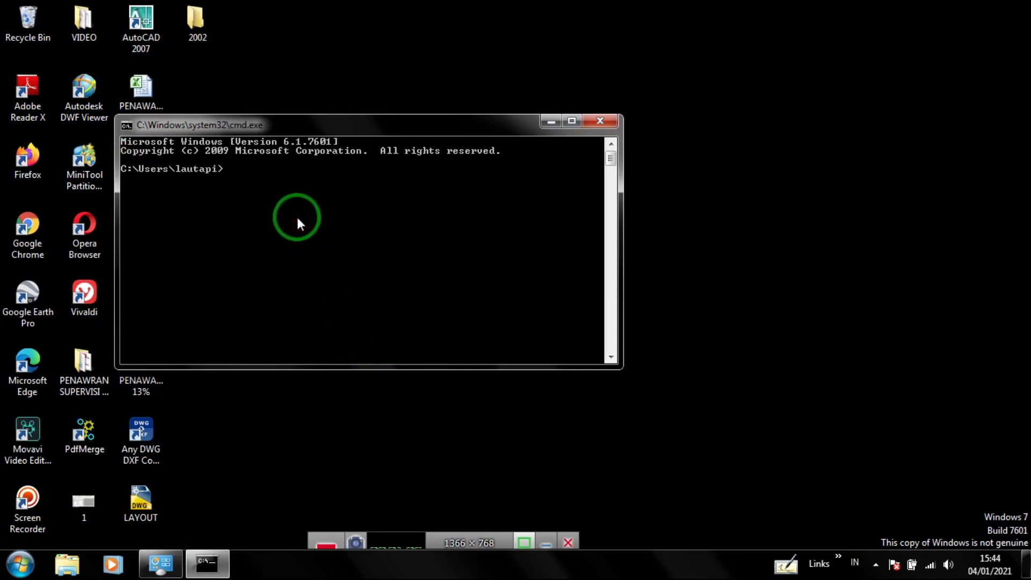
text(slmgr -rearm)
key(Return)
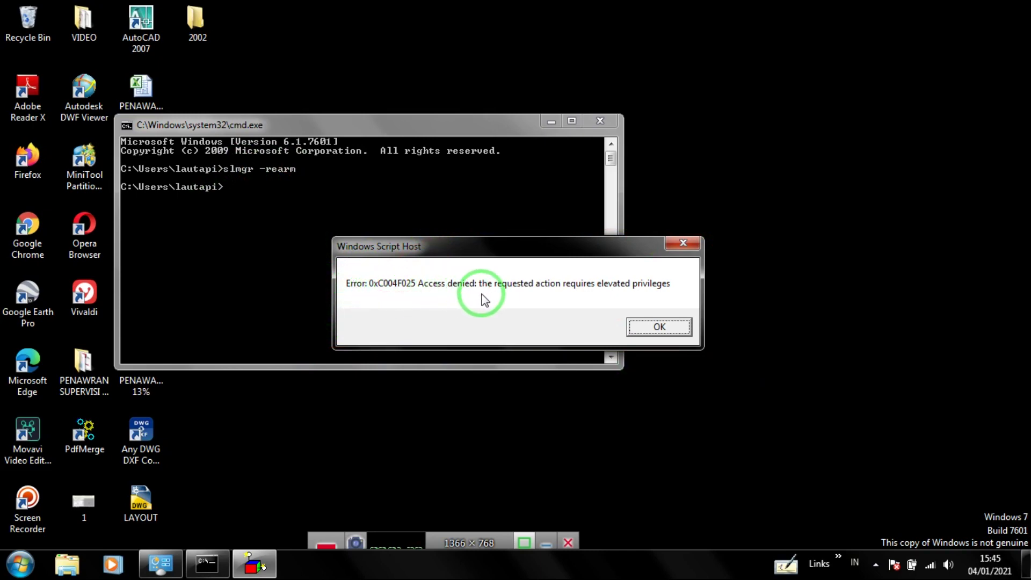
click(670, 248)
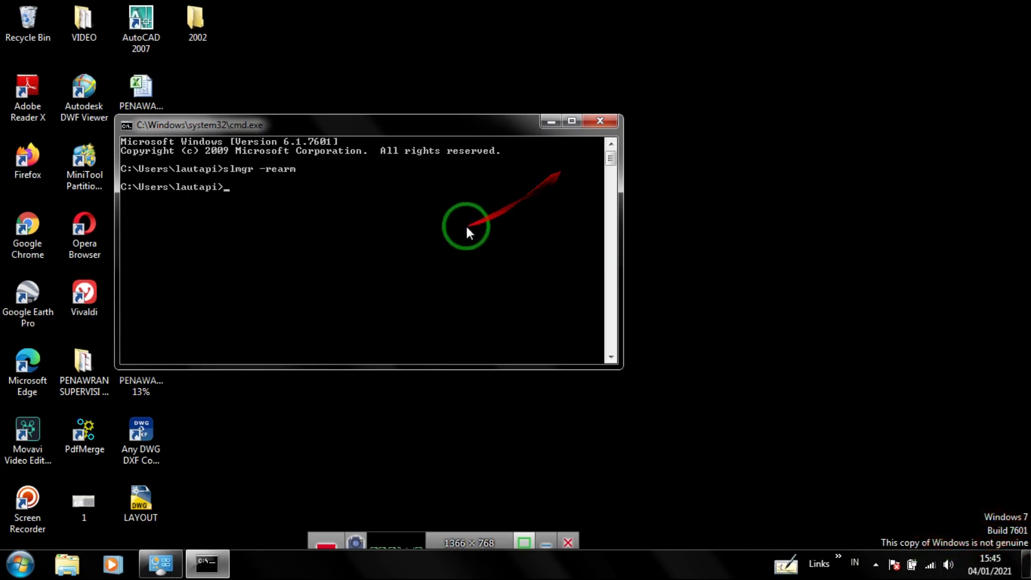
Try the slmgr -rearm command once more and close the Command Prompt.
key(Up)
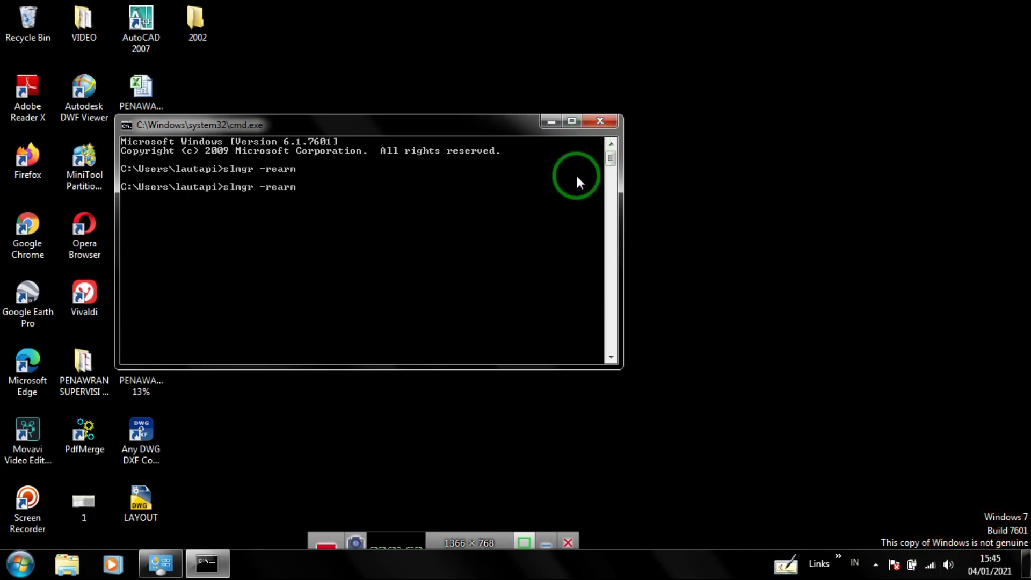
key(Return)
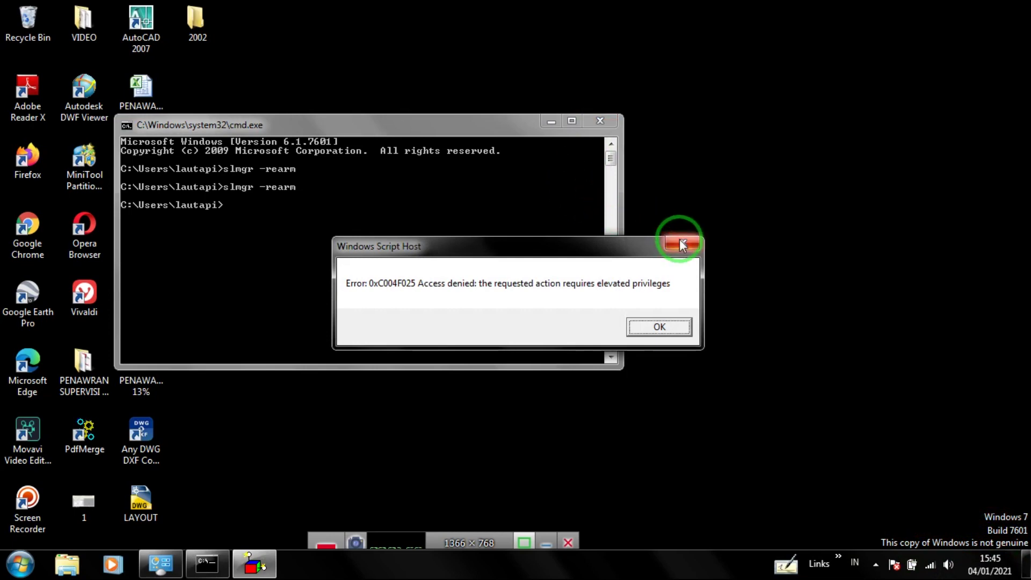
click(680, 243)
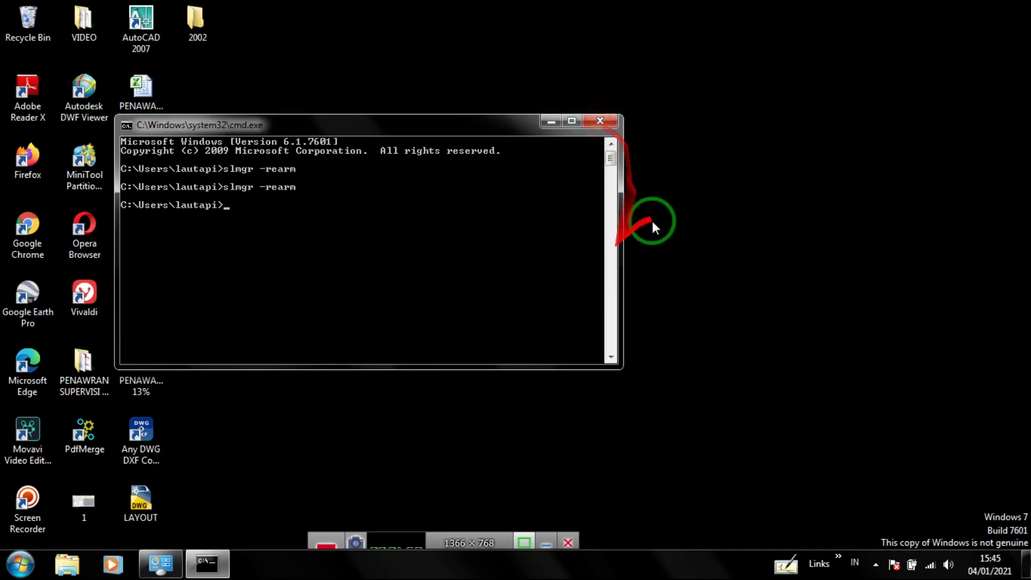
right_click(670, 209)
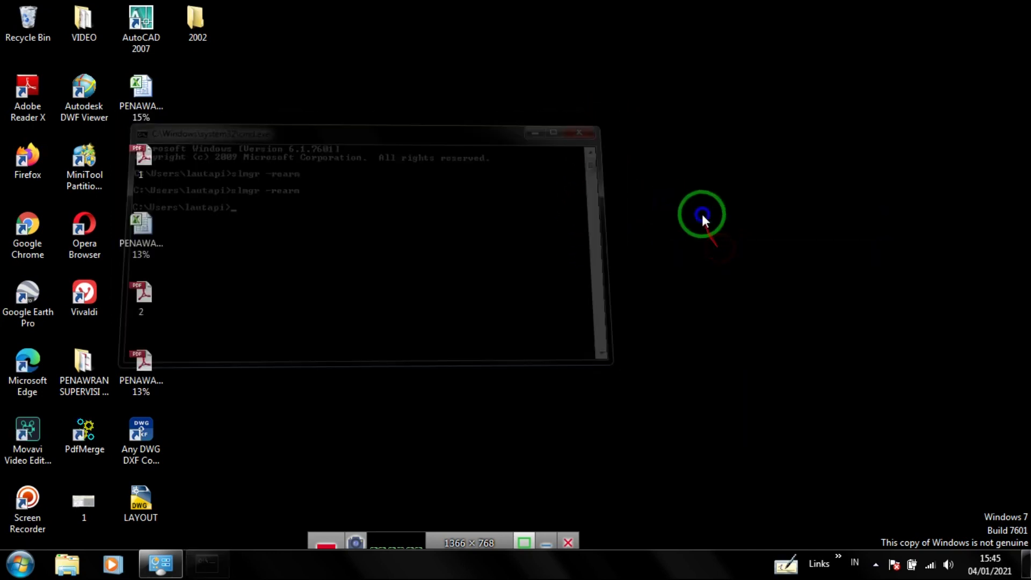
right_click(703, 216)
click(722, 258)
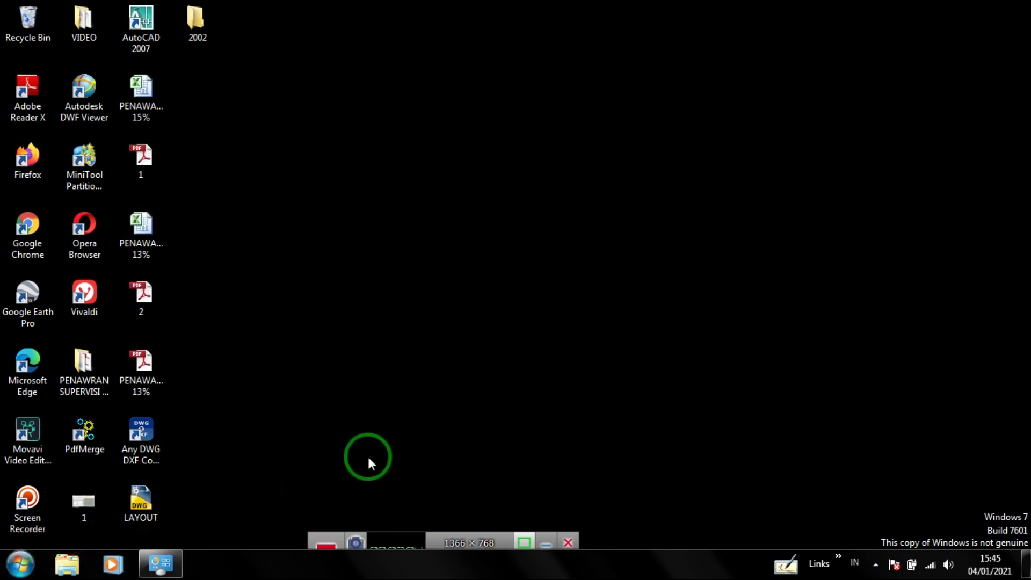
Run regedit to open the Registry Editor and move its window higher on the desktop.
key(super+r)
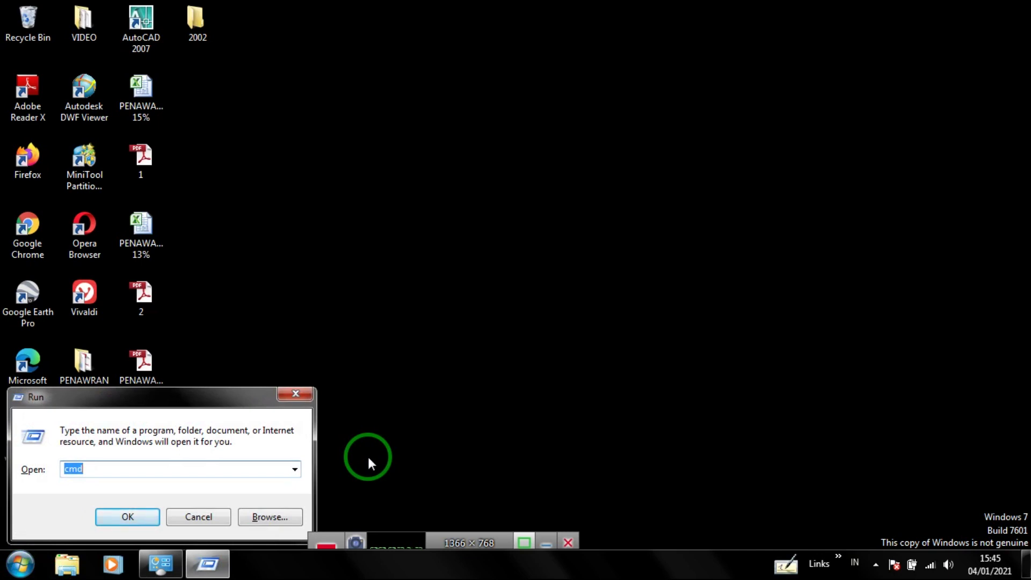
key(BackSpace)
text(regedit)
key(Return)
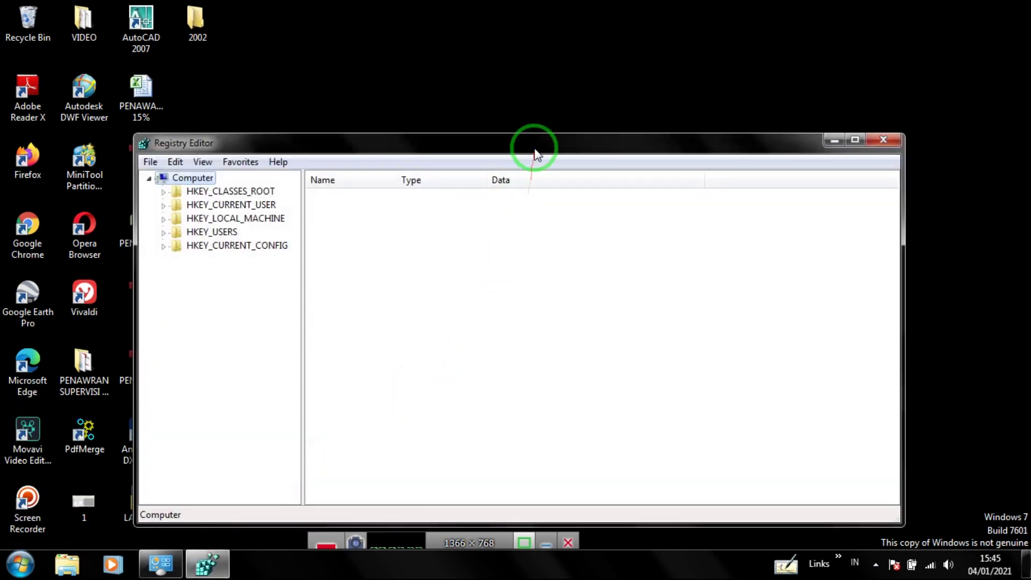
drag(534, 150, 534, 64)
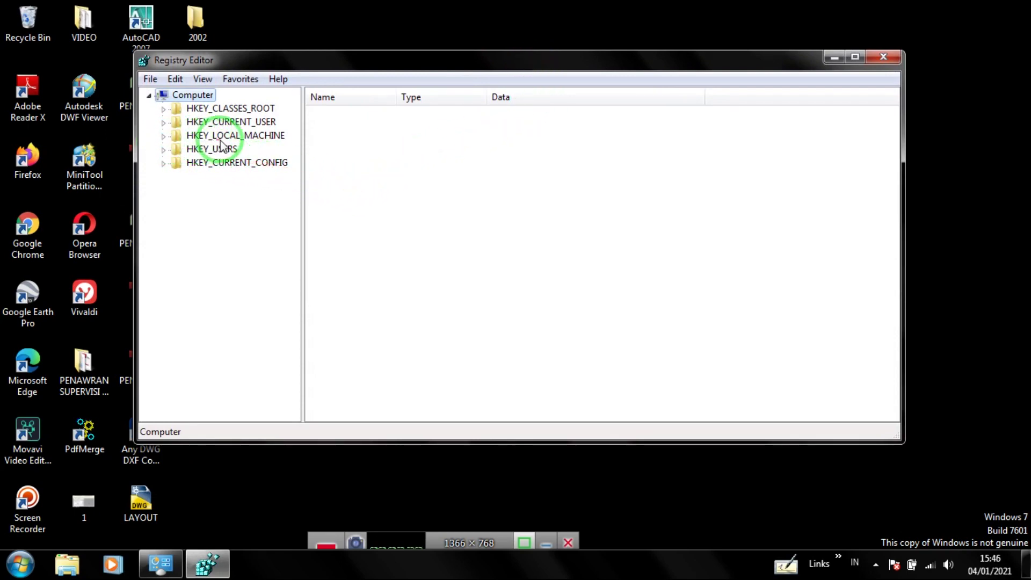
Expand HKEY_LOCAL_MACHINE\SOFTWARE\Microsoft in the registry tree, dismissing the Windows activation notification.
click(164, 137)
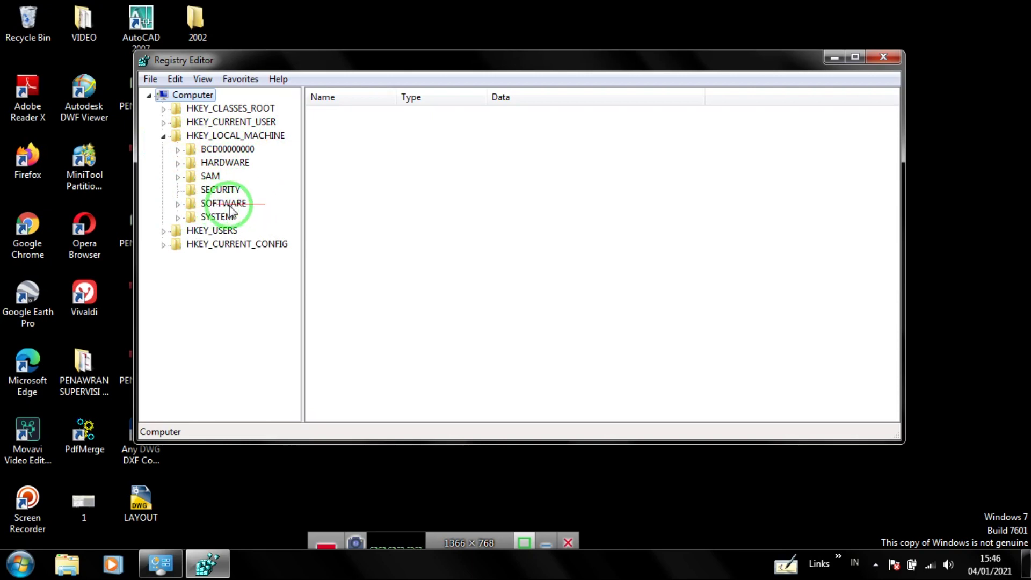
click(178, 205)
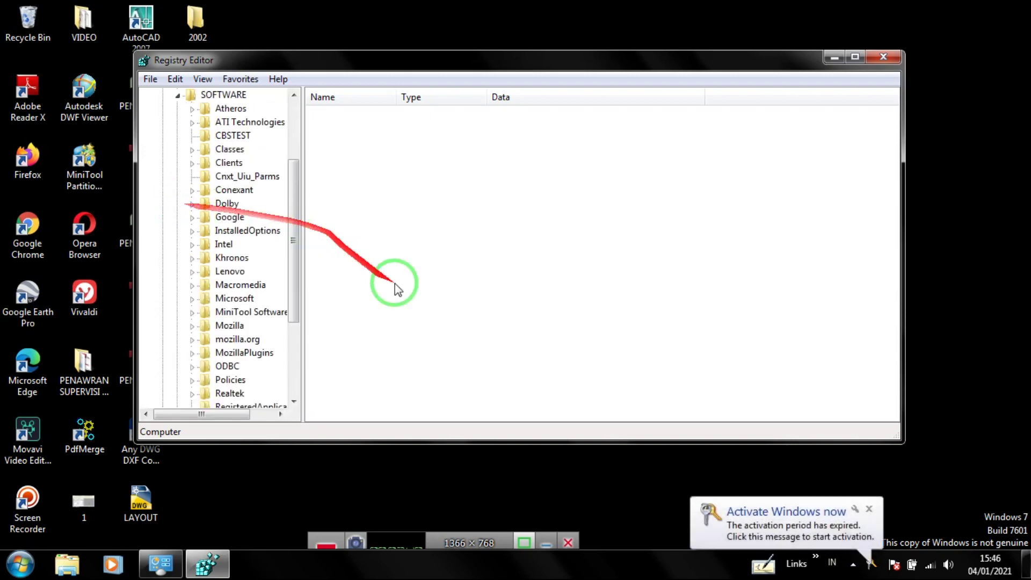
click(869, 509)
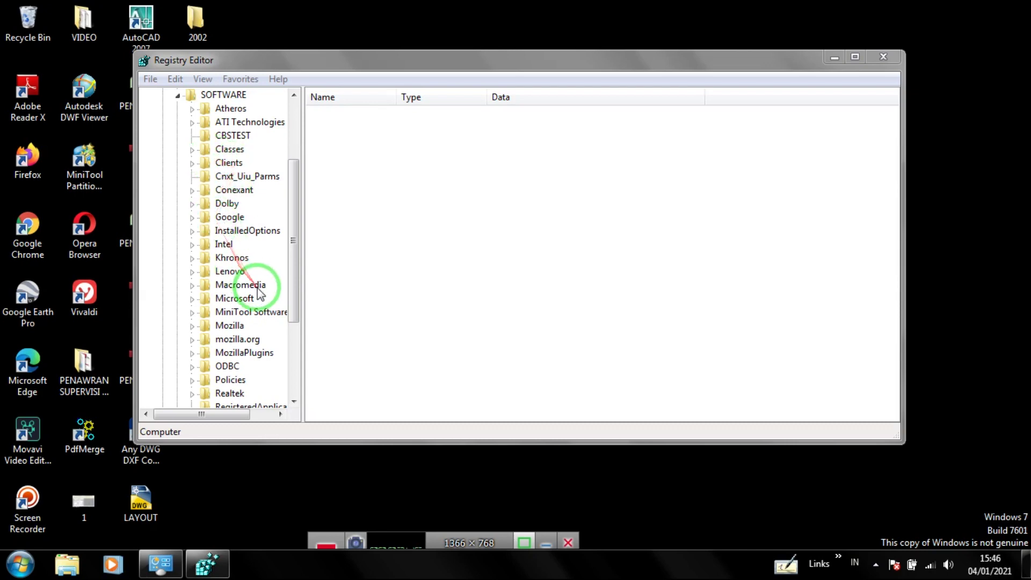
click(243, 301)
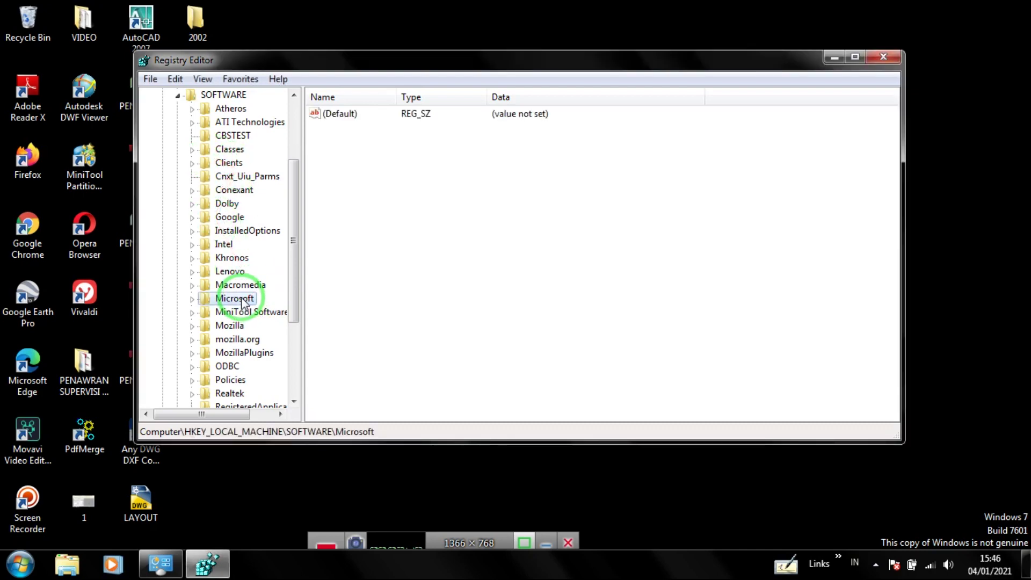
scroll(223, 296, down, 1)
click(191, 258)
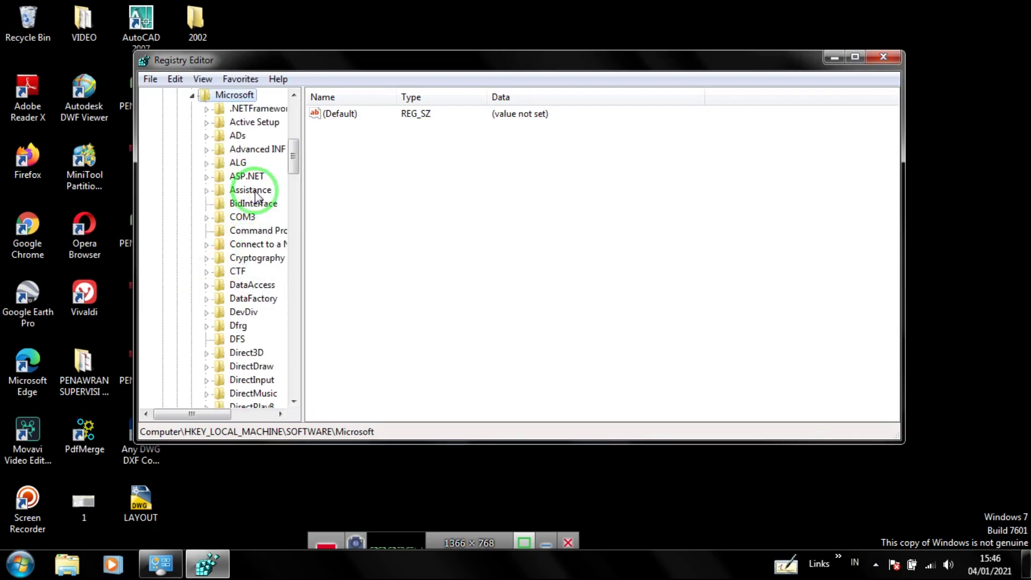
Widen the registry tree and expand the Windows NT\CurrentVersion key under Microsoft.
scroll(256, 197, down, 3)
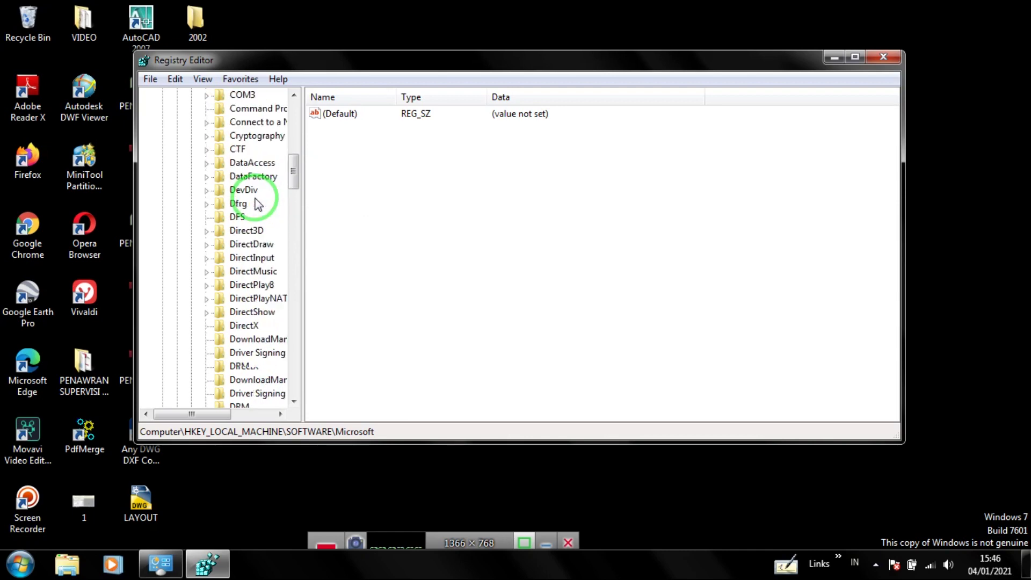
scroll(258, 205, down, 5)
scroll(255, 206, down, 8)
scroll(249, 220, down, 9)
scroll(248, 221, down, 10)
scroll(248, 220, down, 5)
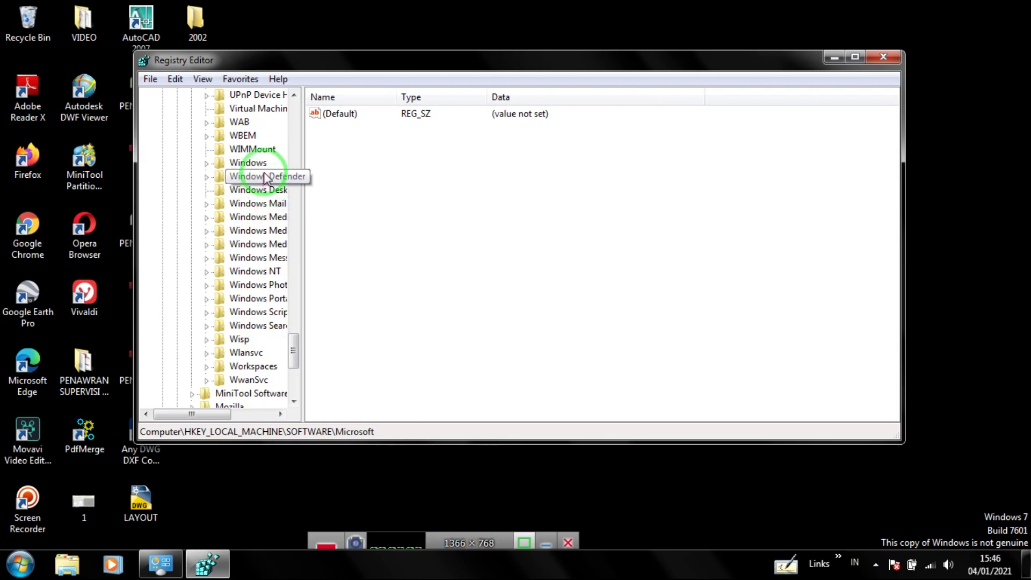
drag(303, 180, 353, 192)
scroll(294, 207, up, 1)
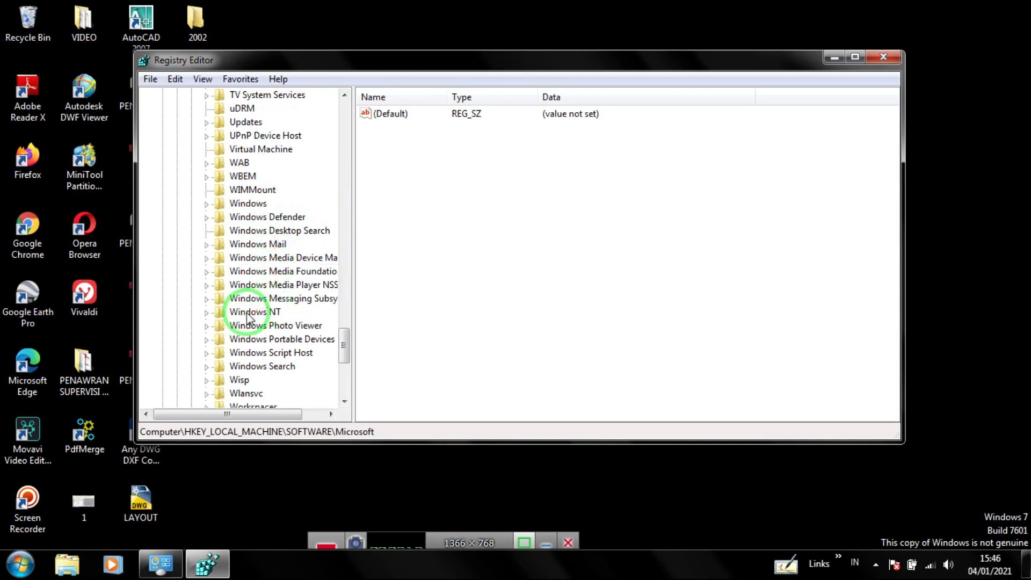
click(229, 314)
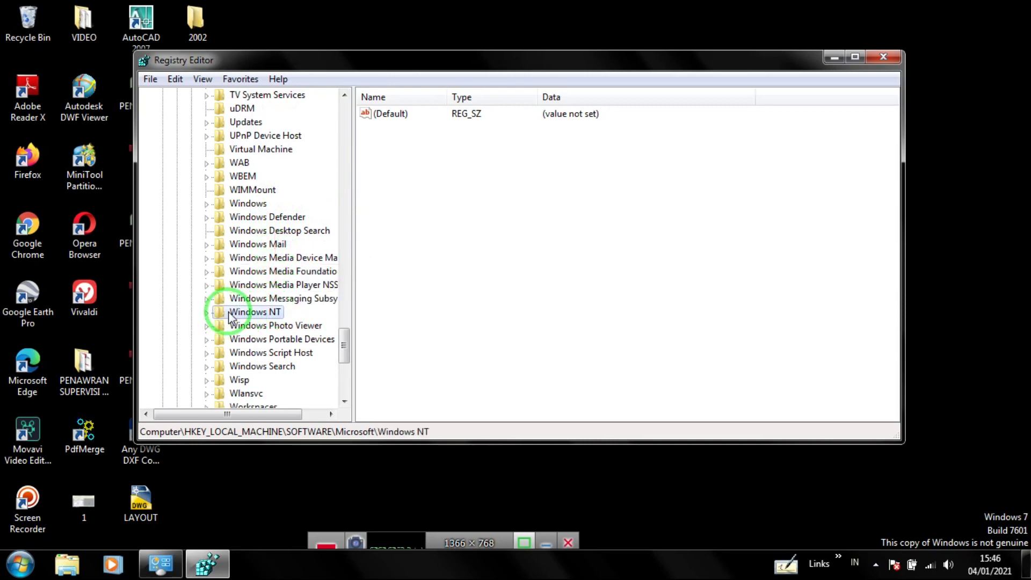
click(206, 312)
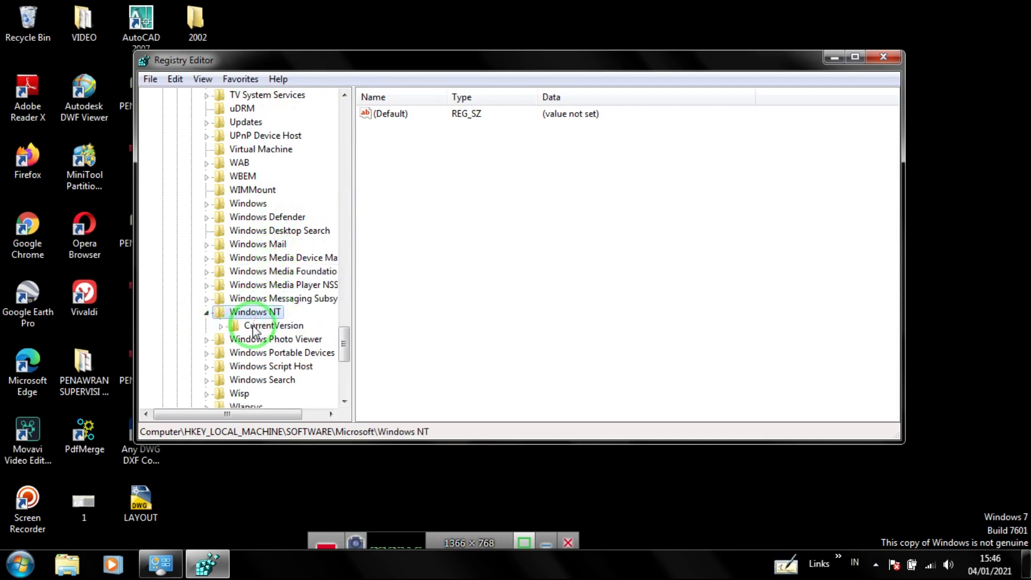
click(222, 326)
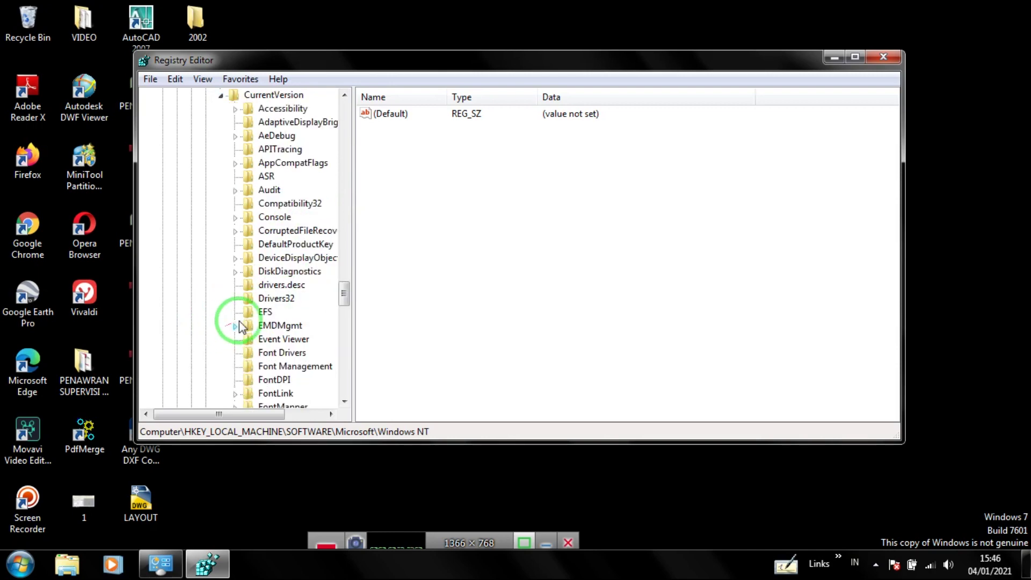
Open the SoftwareProtectionPlatform key under CurrentVersion and select its SkipRearm value.
scroll(294, 216, down, 5)
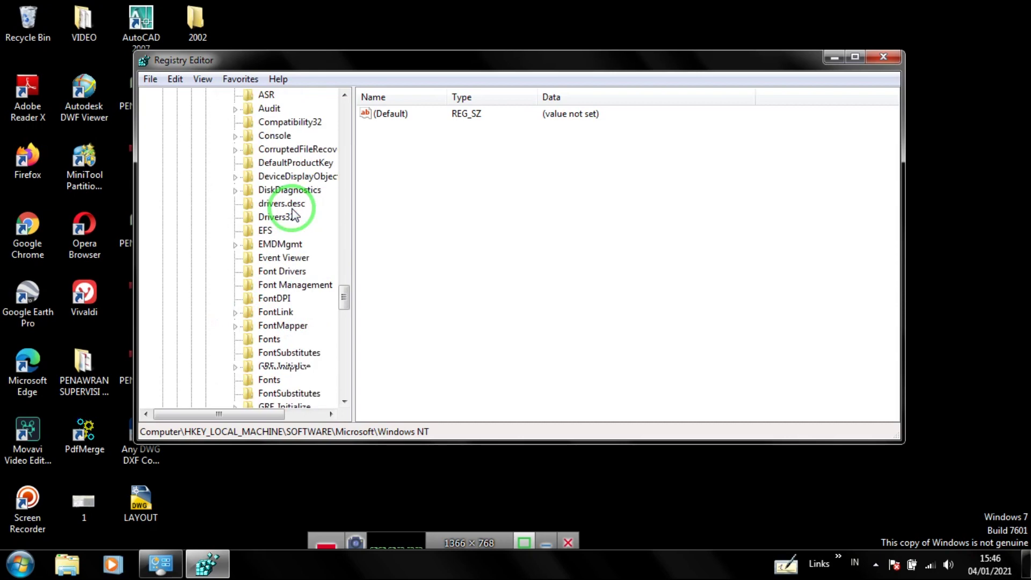
scroll(294, 217, down, 6)
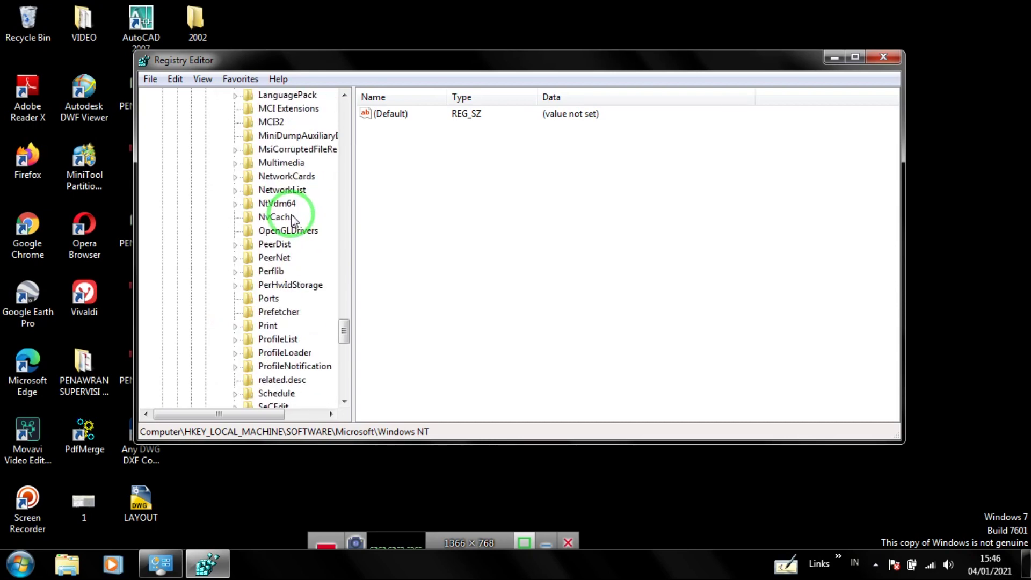
click(293, 218)
key(s)
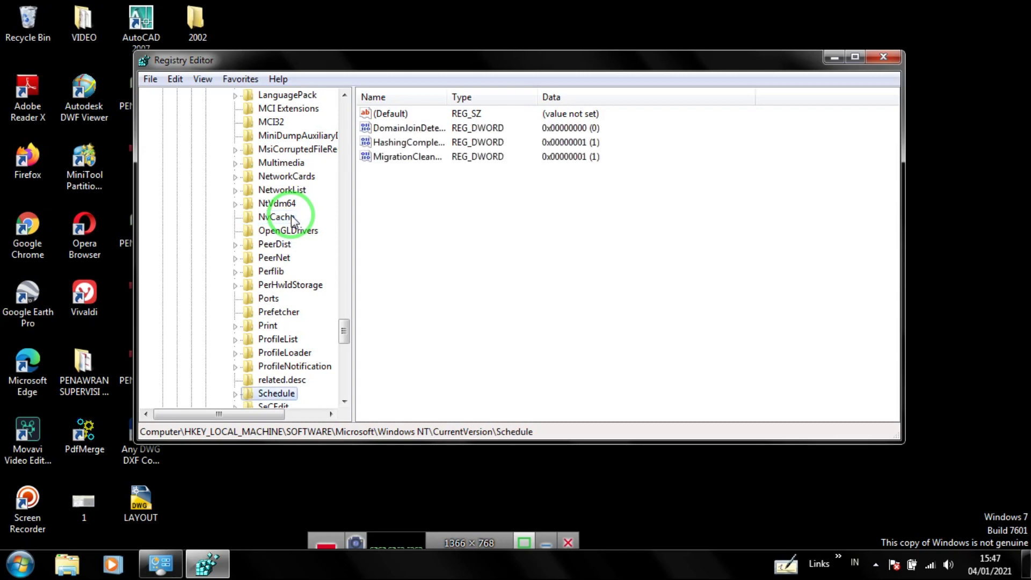
scroll(305, 380, down, 2)
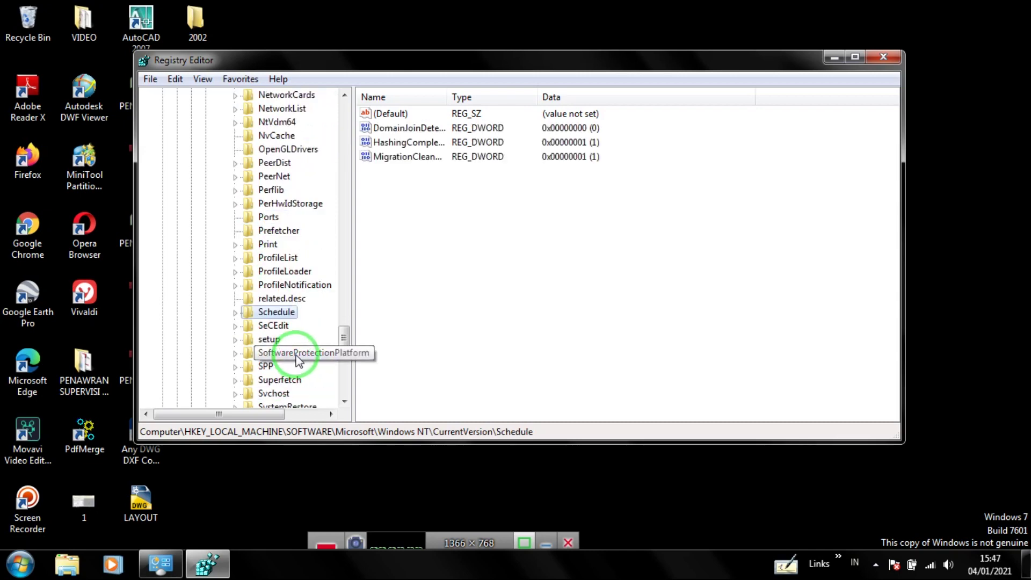
click(298, 353)
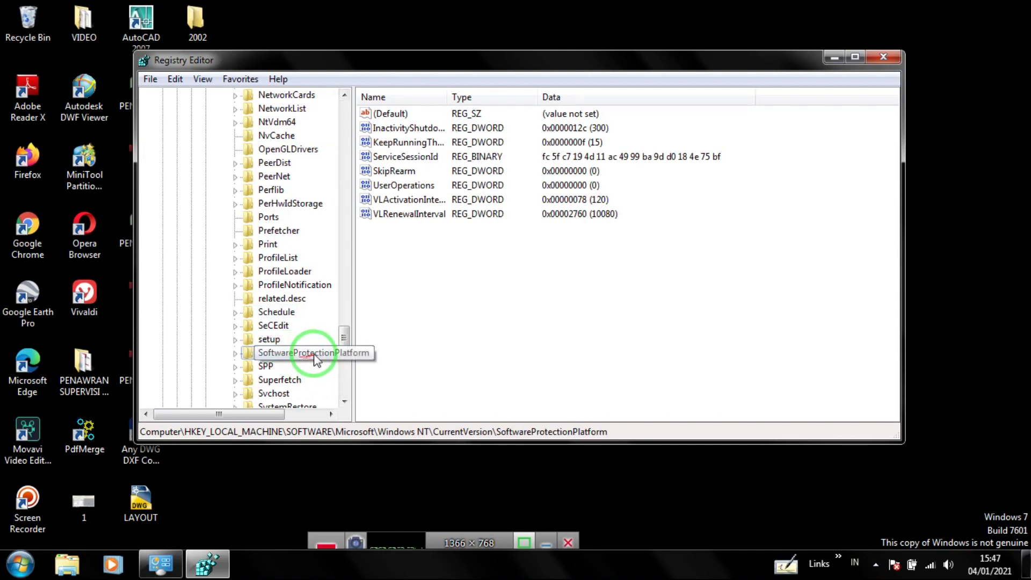
click(391, 172)
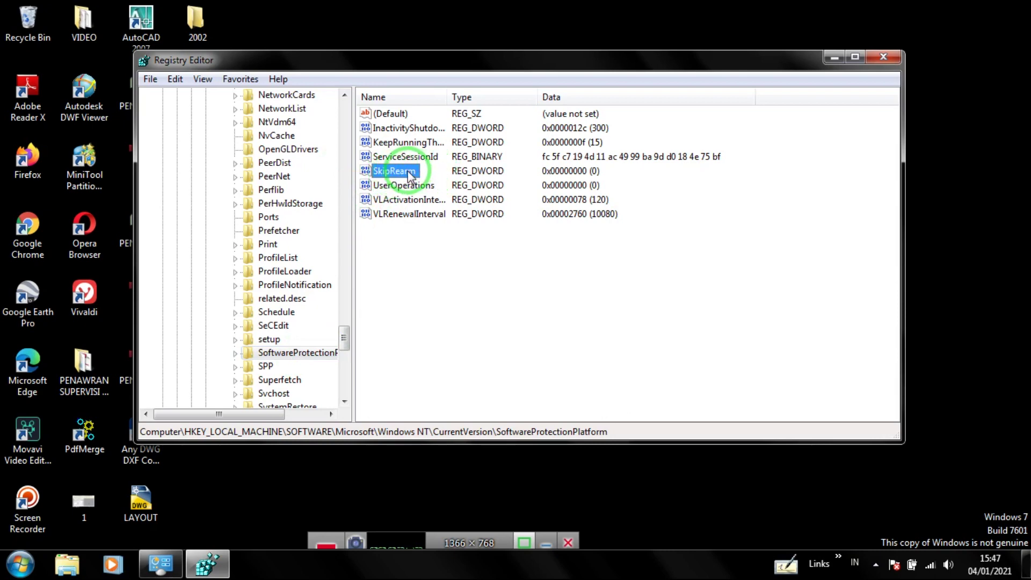
Set the SkipRearm value data to 1 and close the Registry Editor.
double_click(413, 172)
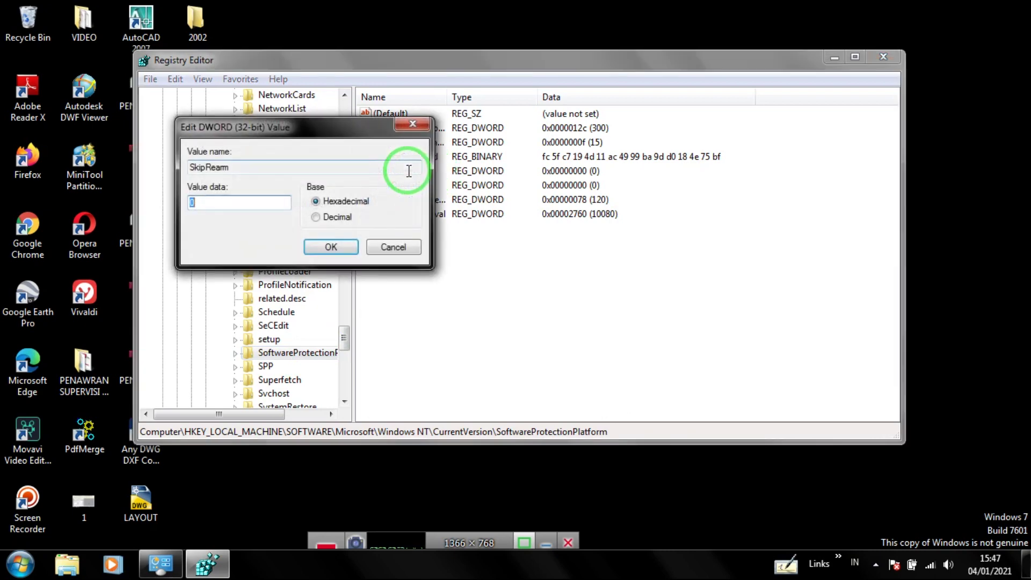
click(222, 204)
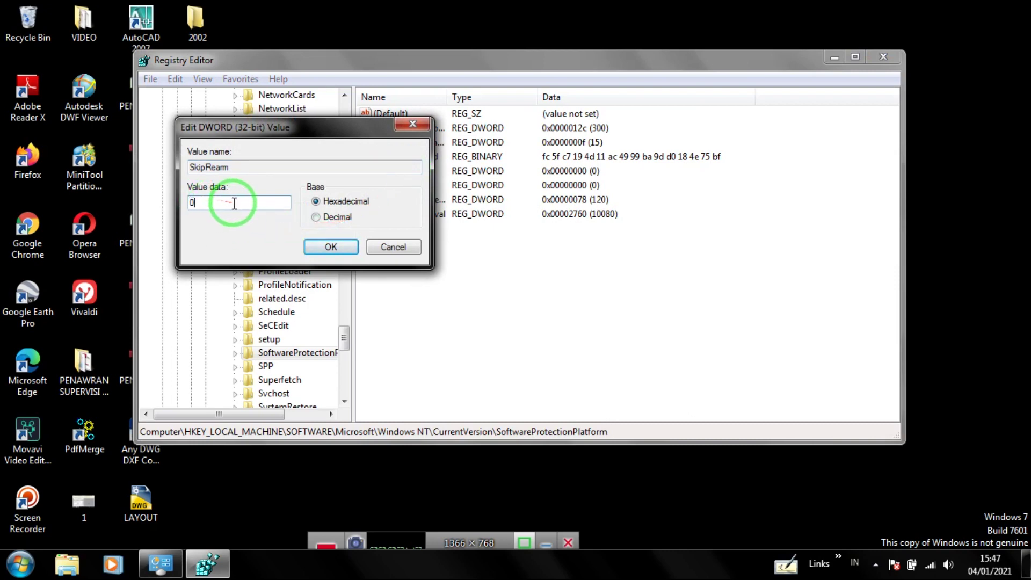
drag(224, 205, 190, 206)
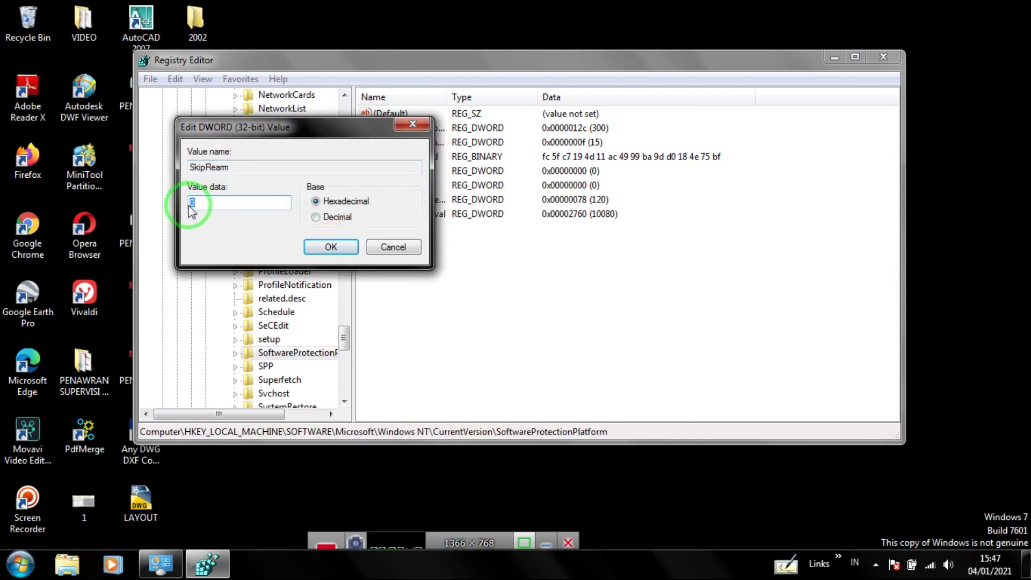
text(1)
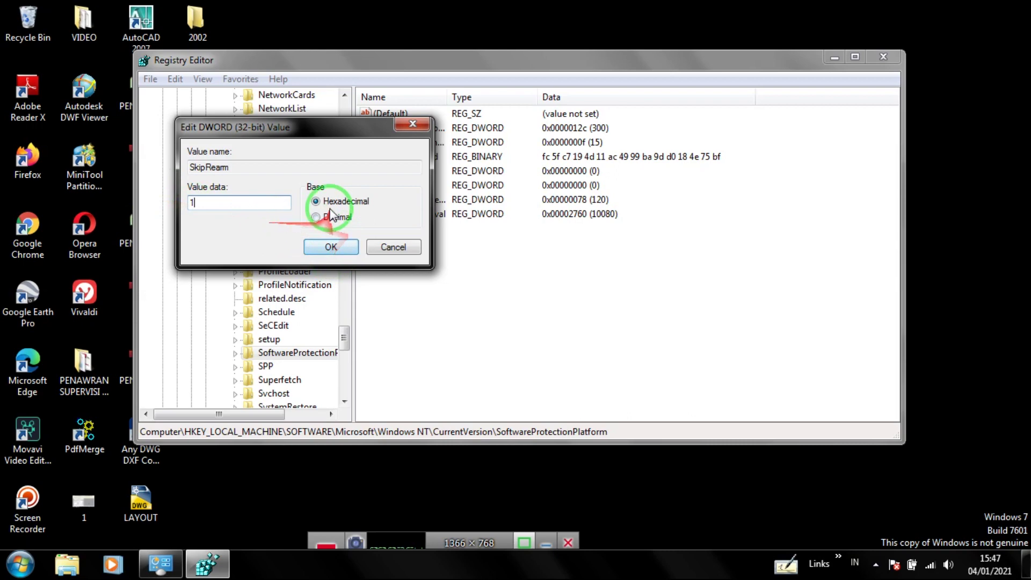
click(331, 248)
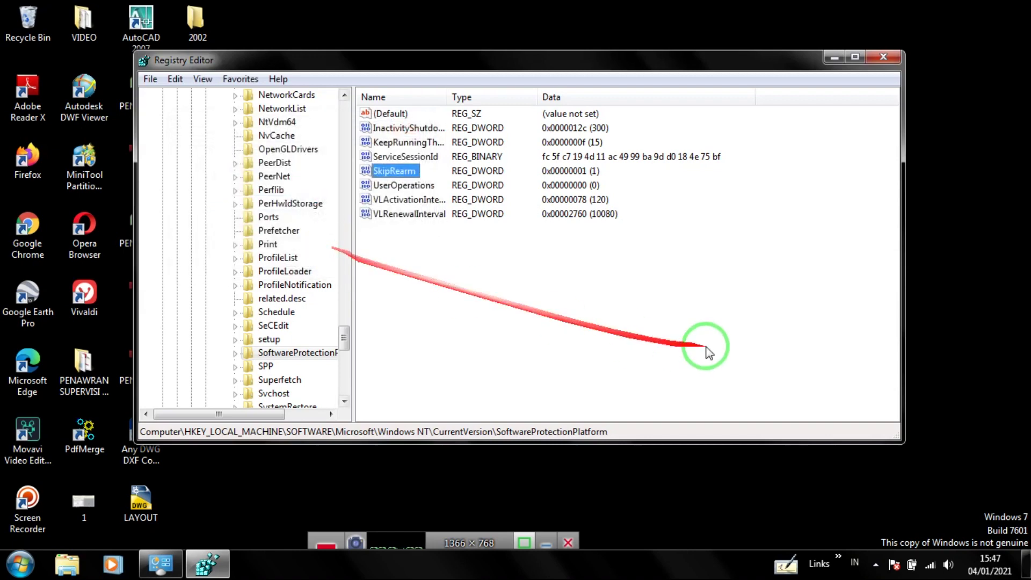
click(883, 57)
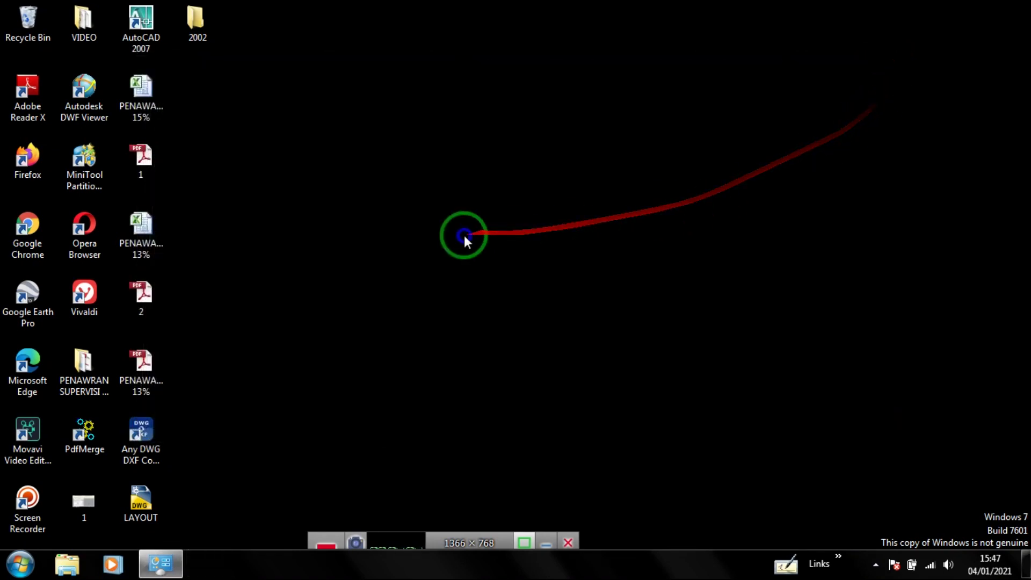
Try to run slmgr -rearm in a standard Command Prompt, then dismiss the script message and close the window.
right_click(464, 235)
click(541, 283)
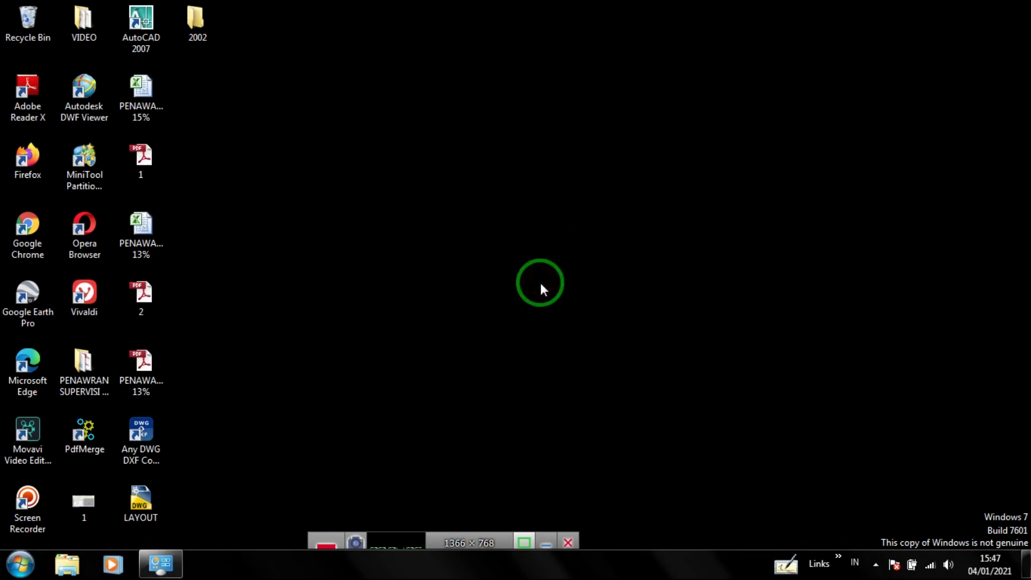
click(23, 567)
click(80, 529)
text(cmd)
click(95, 183)
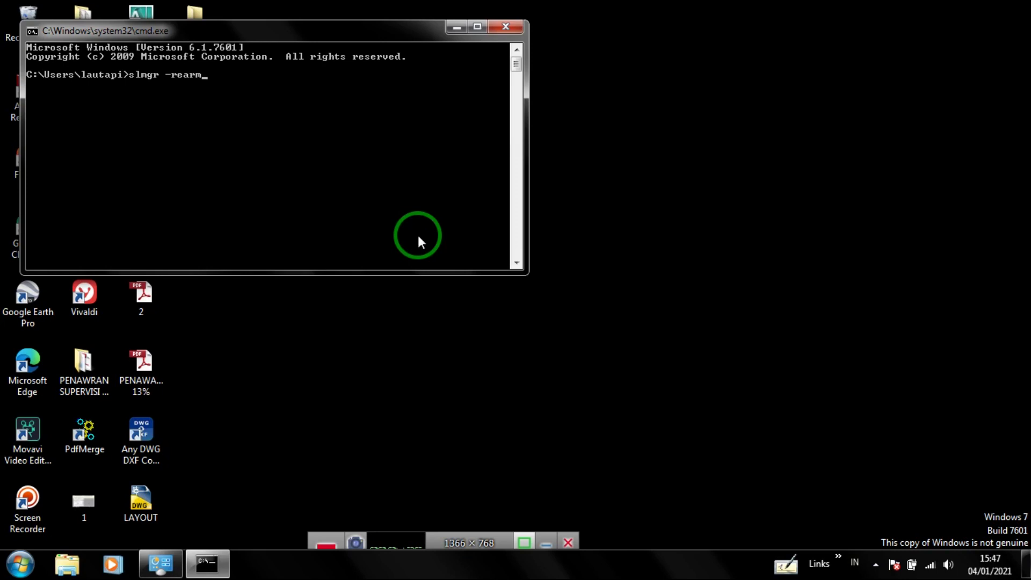
key(Return)
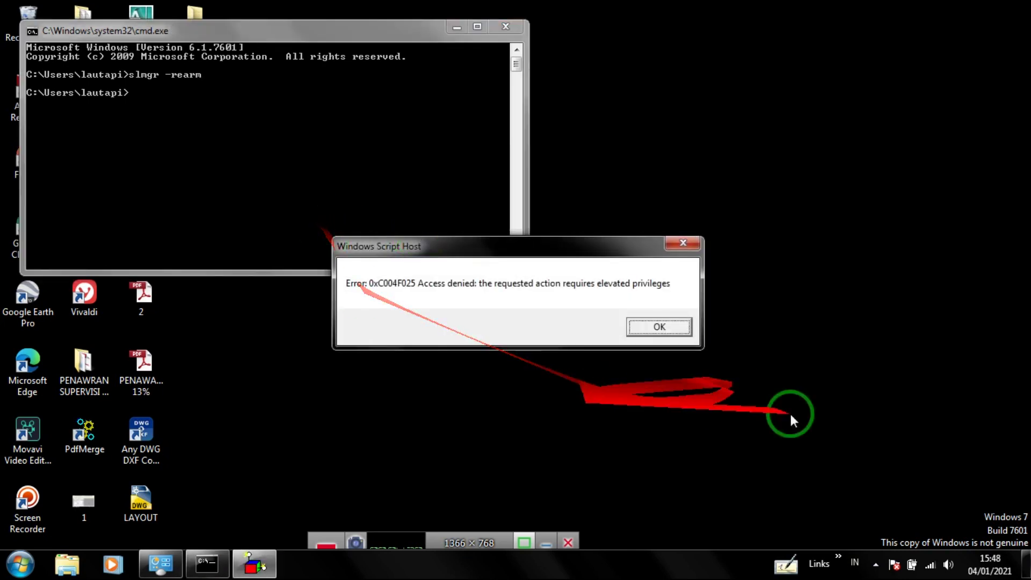
click(683, 243)
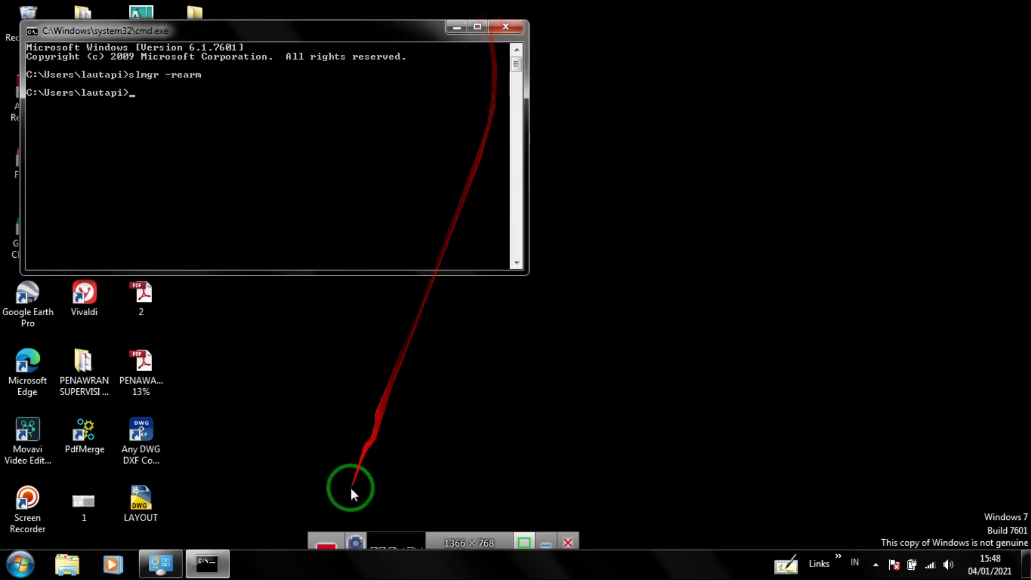
click(519, 28)
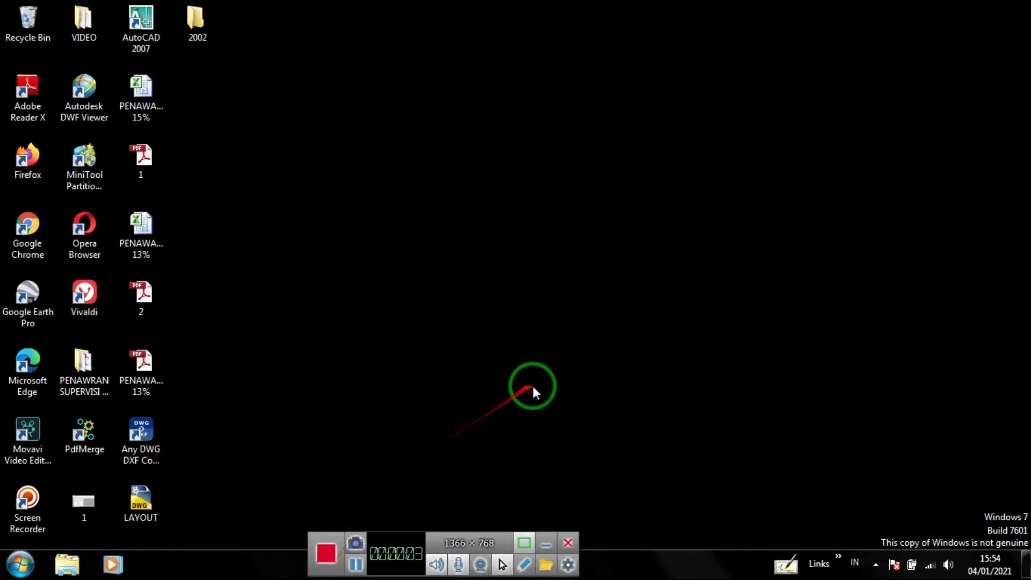
right_click(431, 297)
click(481, 341)
right_click(375, 317)
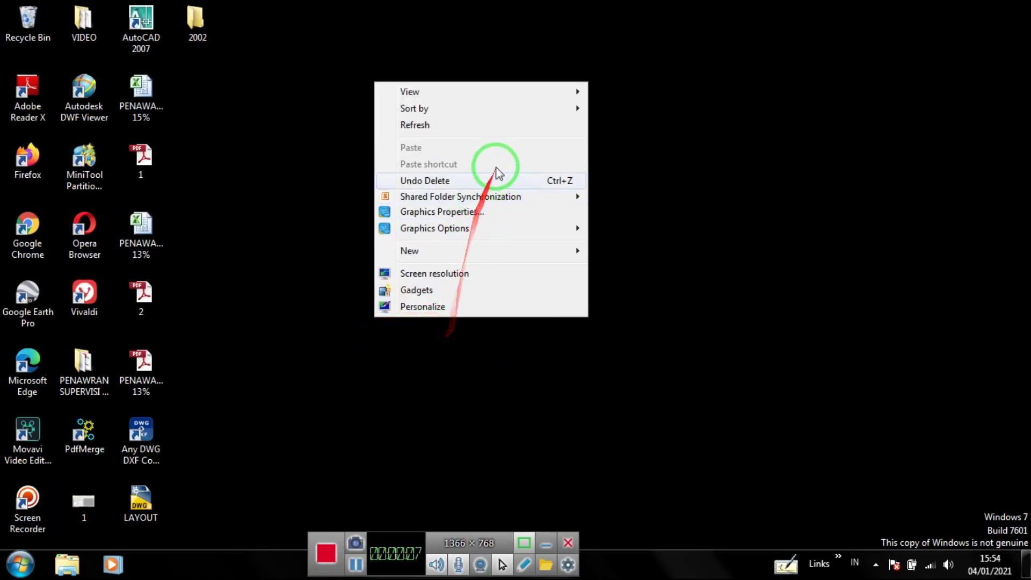
click(509, 127)
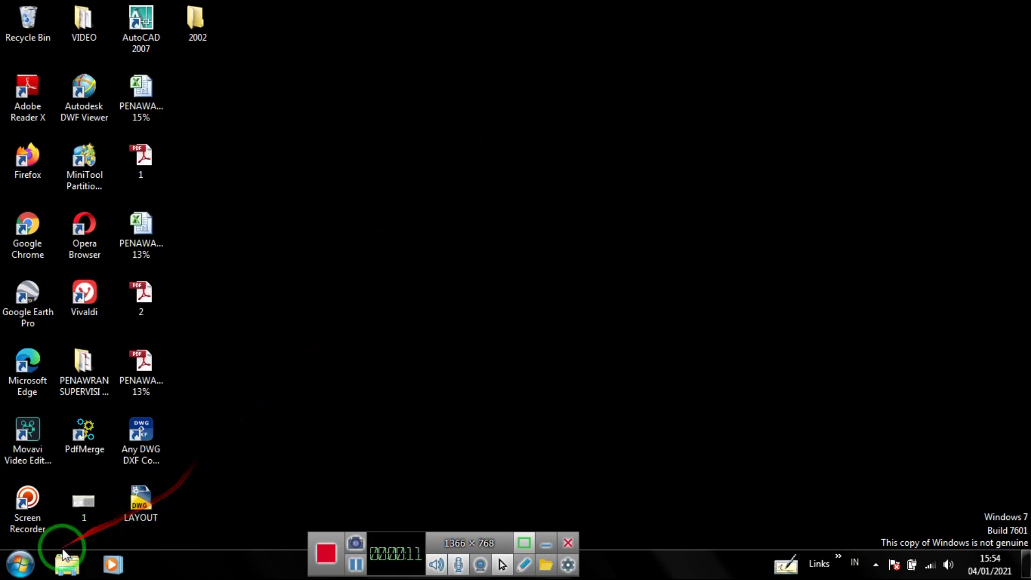
Search for cmd and run the Command Prompt as administrator.
click(14, 570)
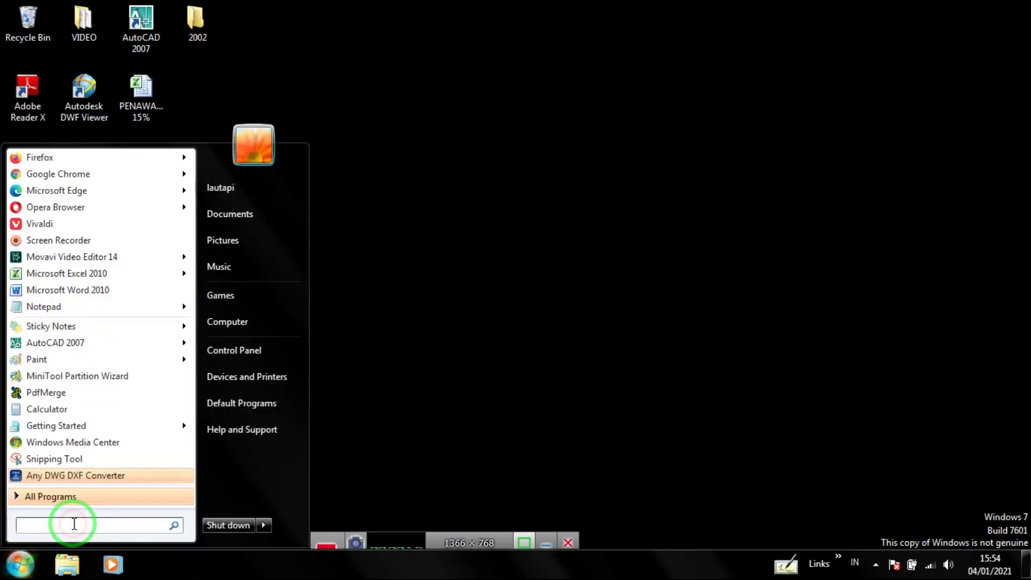
text(cmd)
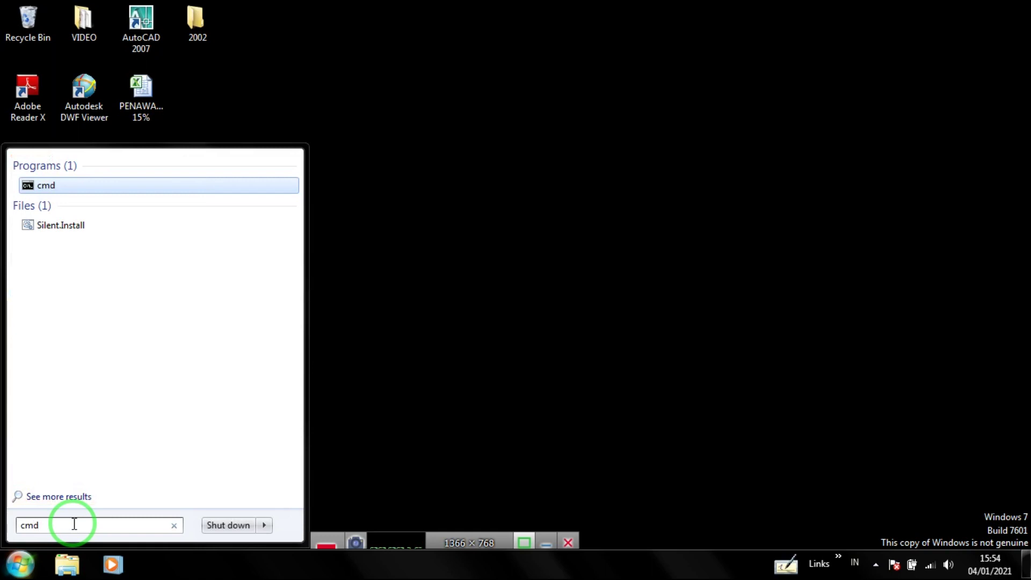
right_click(62, 185)
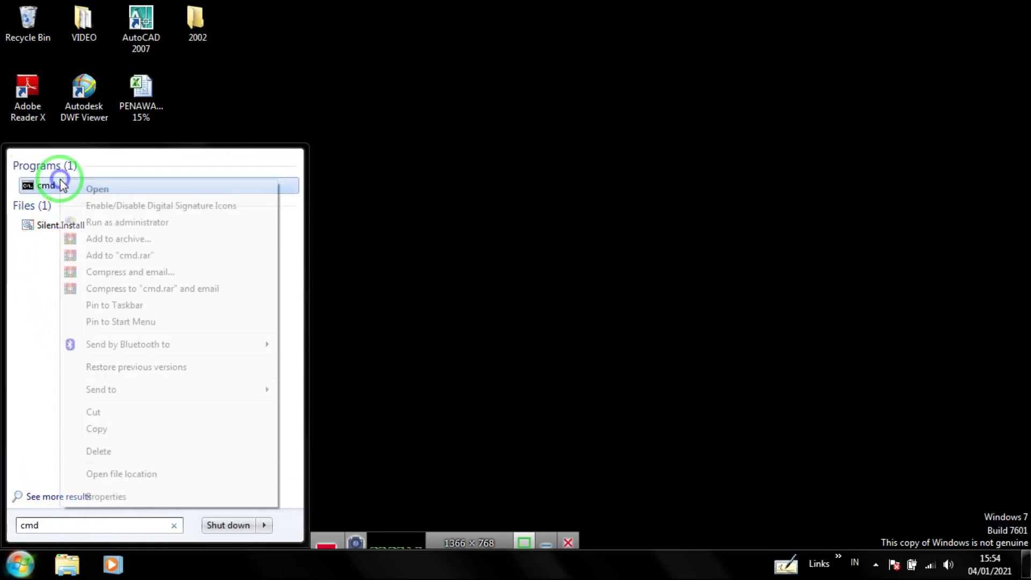
click(159, 224)
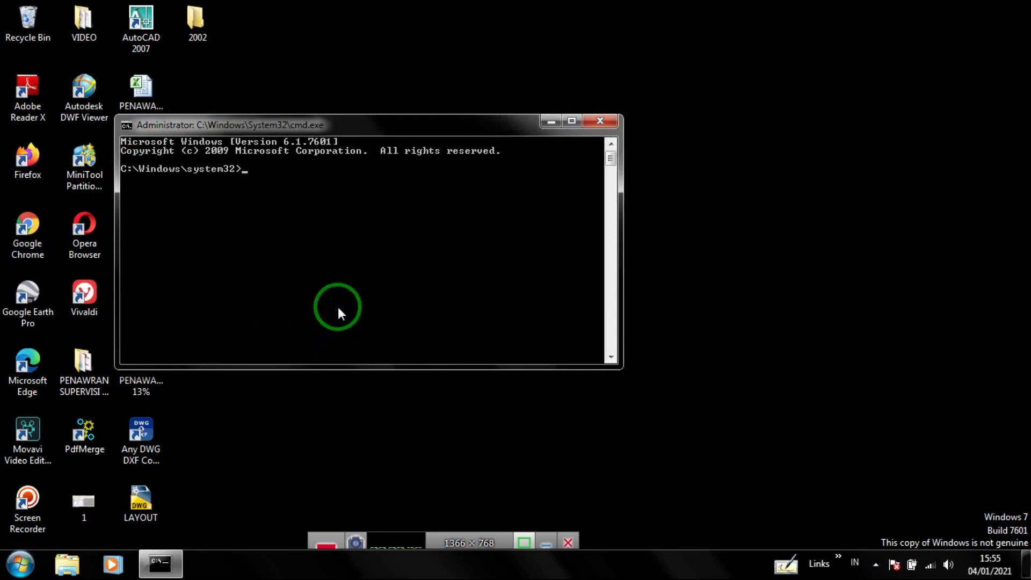
Run slmgr -rearm in the elevated Command Prompt, dismiss the script message and close the window.
text(slmgr -rearm)
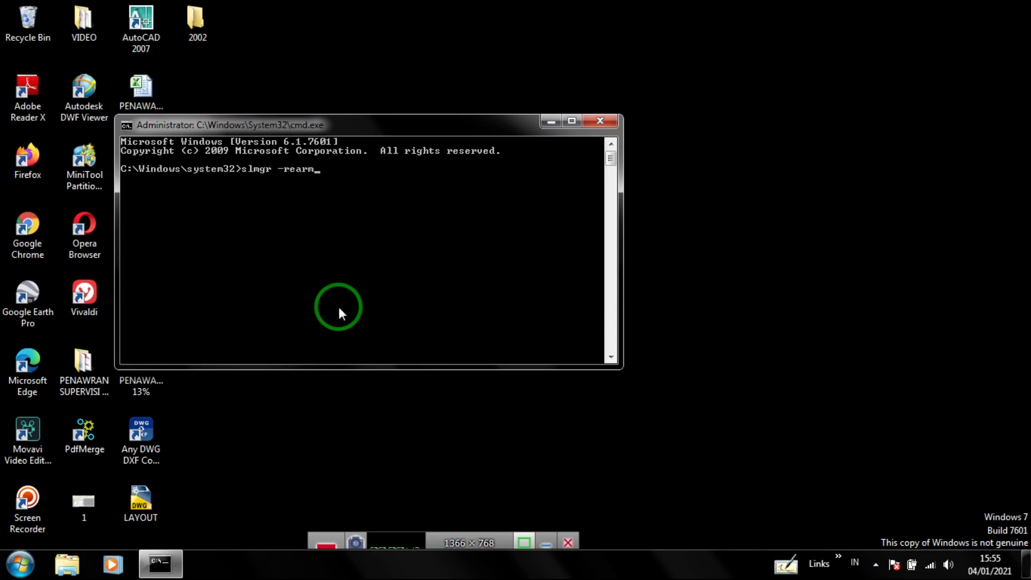
key(Return)
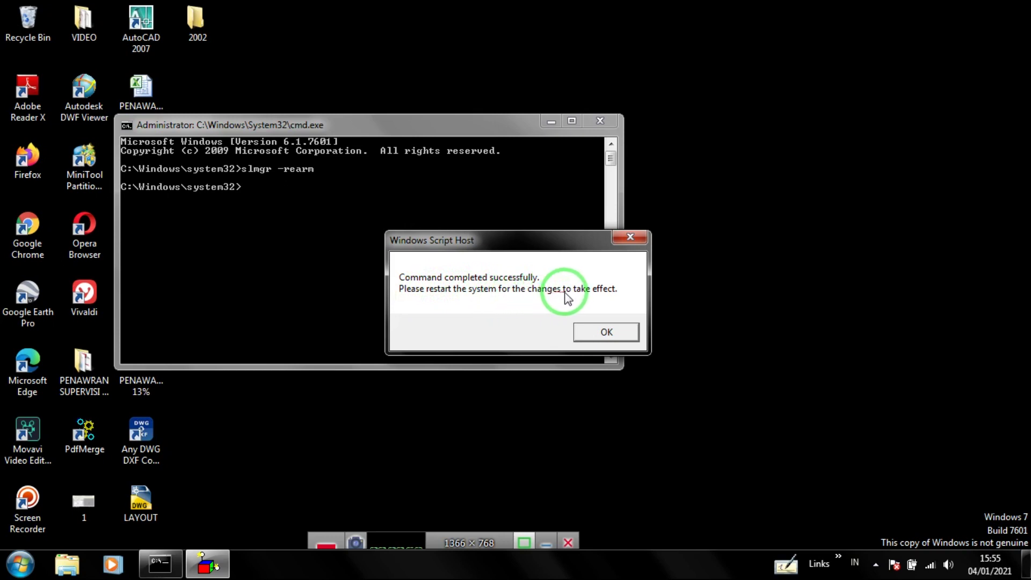
click(606, 331)
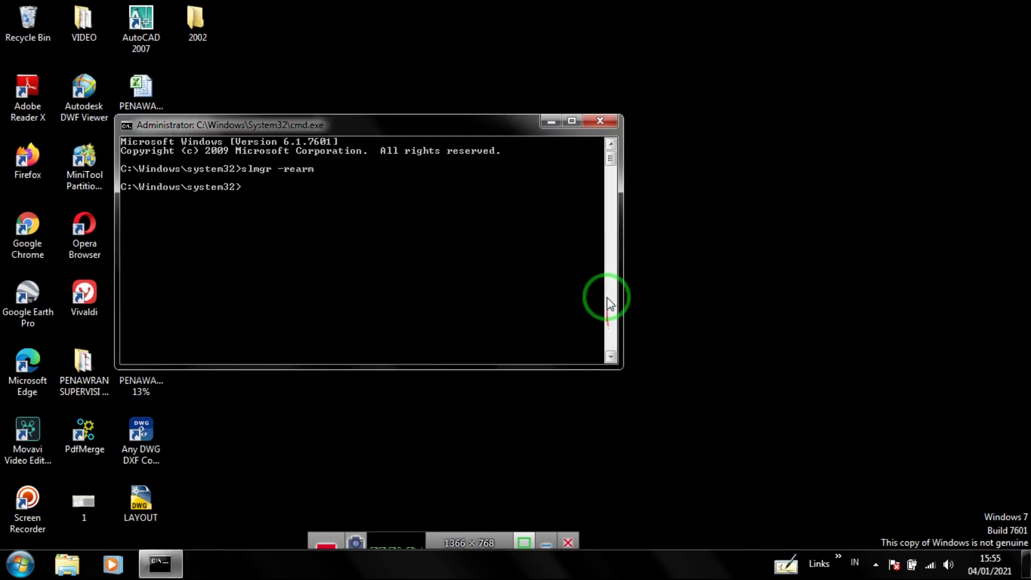
click(611, 121)
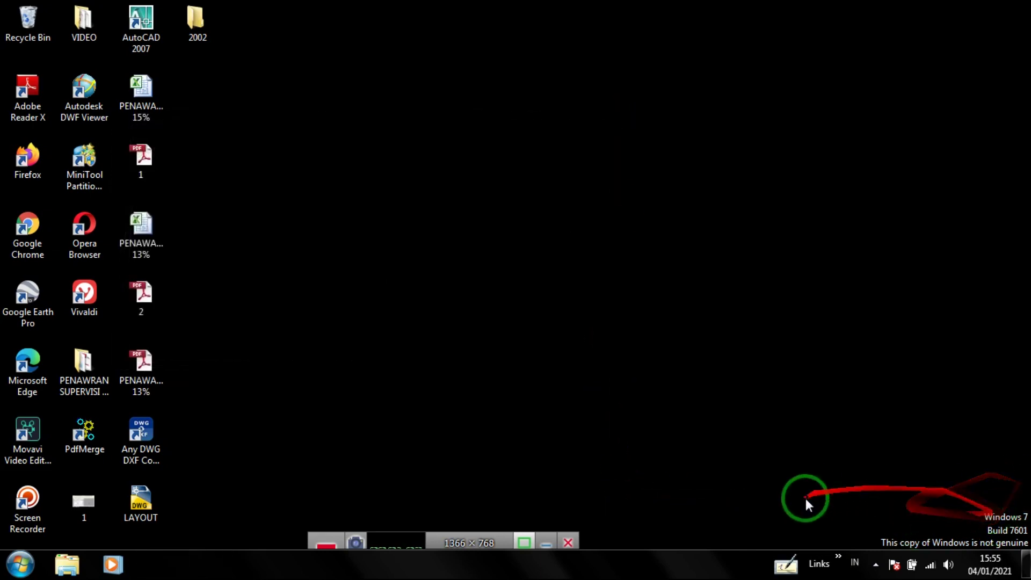
Refresh the desktop several times and check the Windows 7 genuine notice on it.
right_click(394, 249)
click(503, 301)
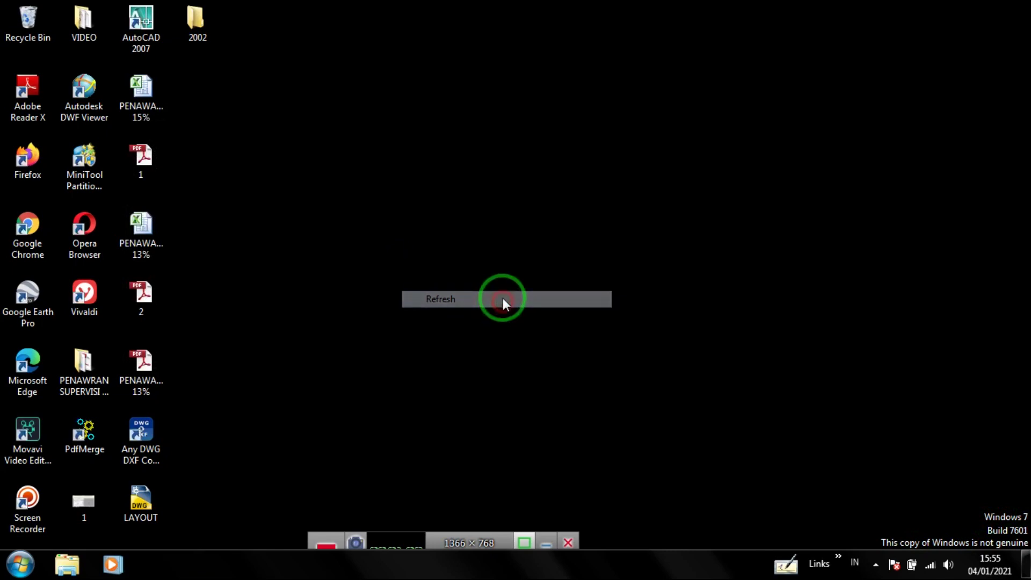
right_click(503, 302)
click(623, 339)
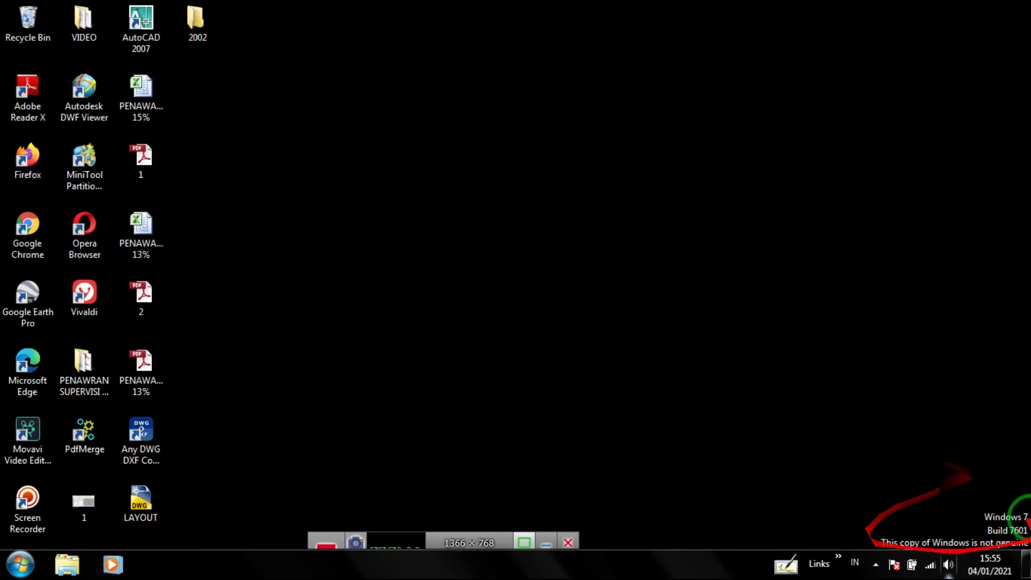
right_click(471, 288)
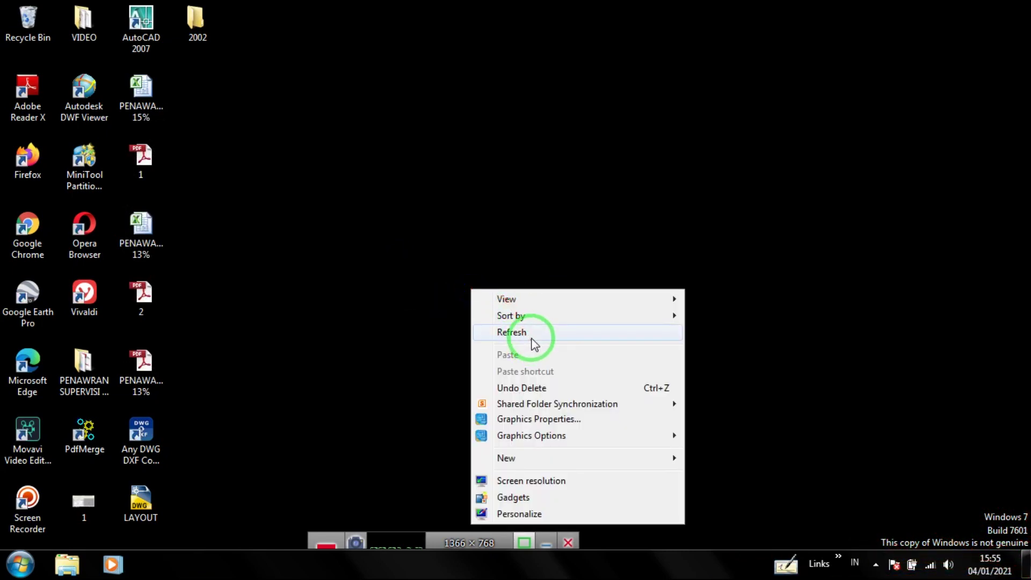
click(534, 342)
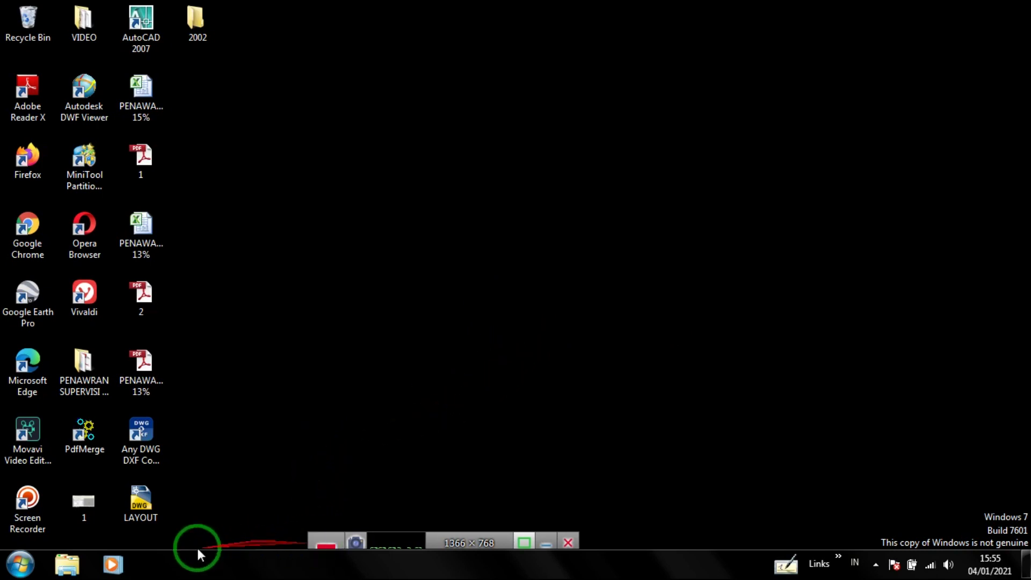
Restart the computer to apply the activation rearm.
click(21, 564)
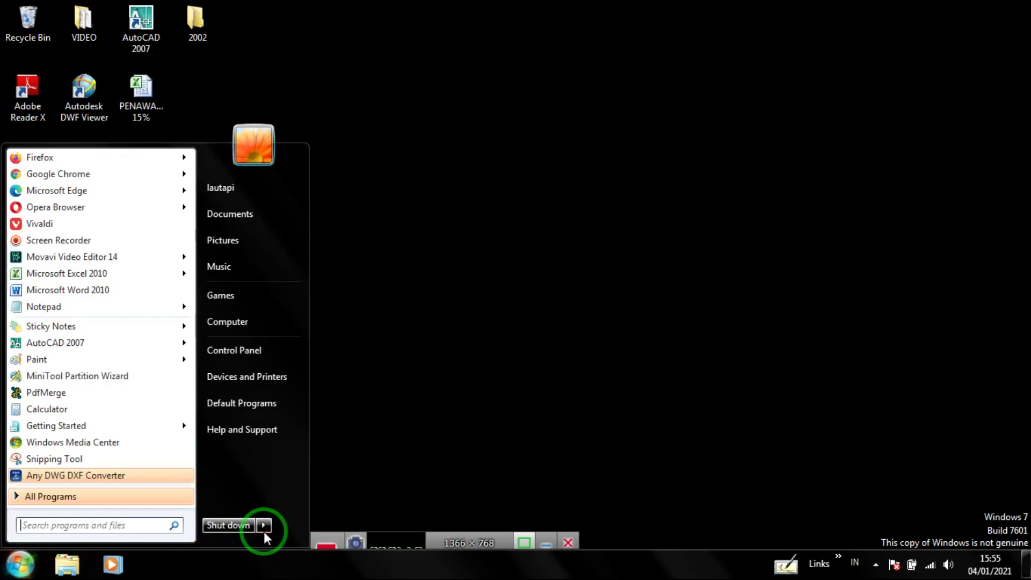
mouse_move(263, 529)
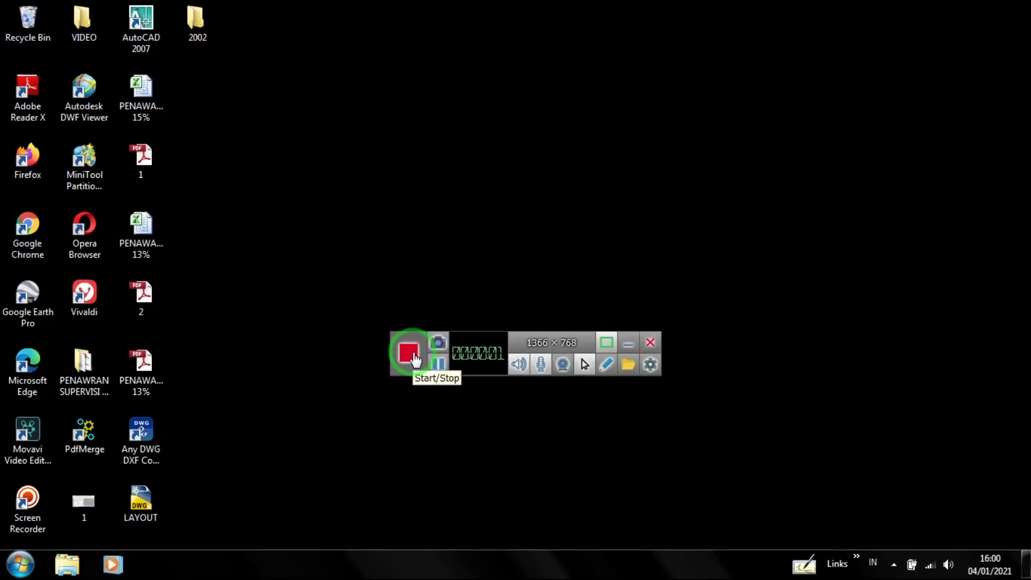
Check the desktop for the "not genuine" watermark after the restart, refreshing it once.
drag(477, 345, 453, 560)
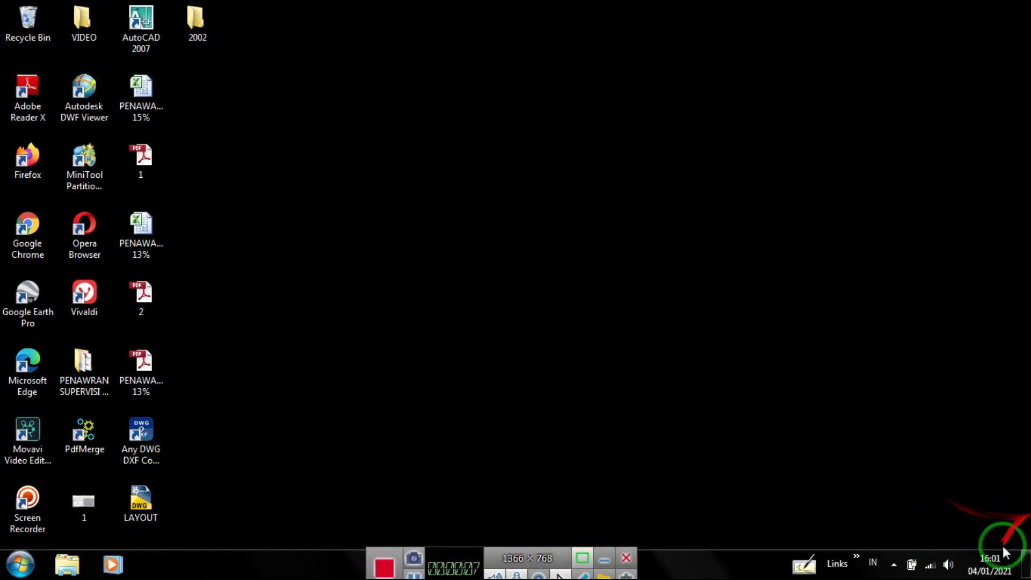
right_click(661, 307)
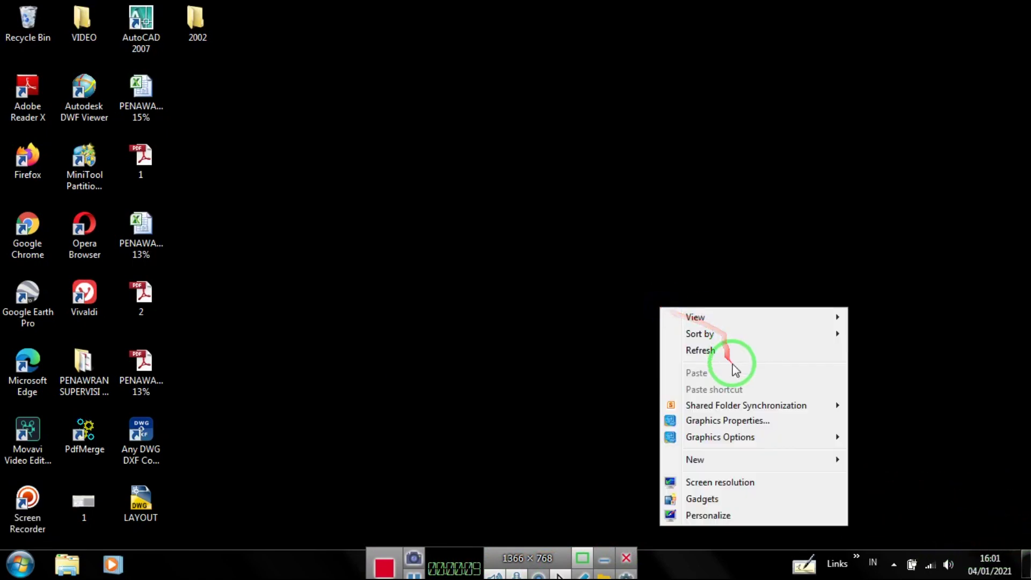
click(734, 351)
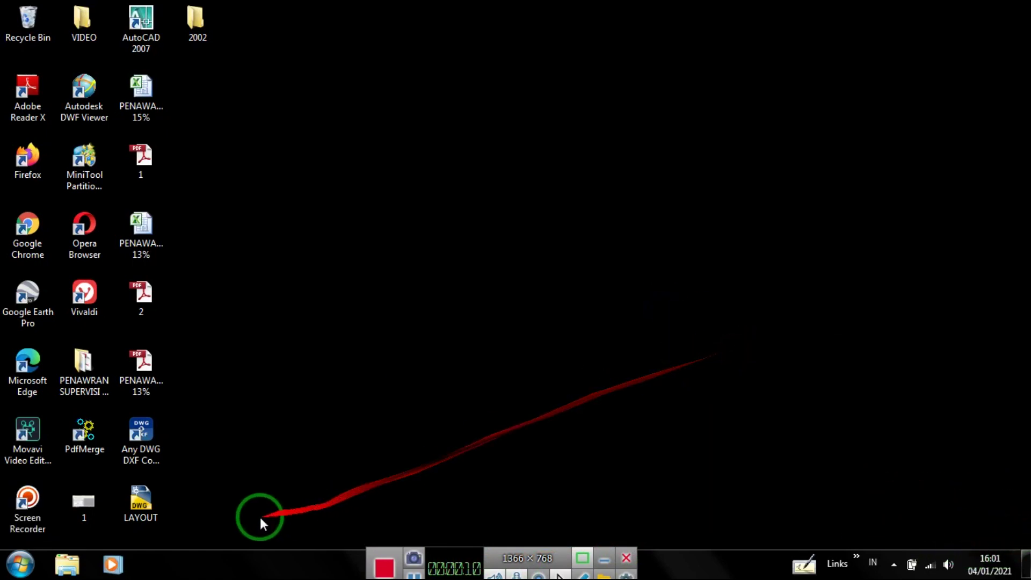
Set the image 1691687 from the Downloads folder as the desktop background and refresh the desktop.
click(83, 572)
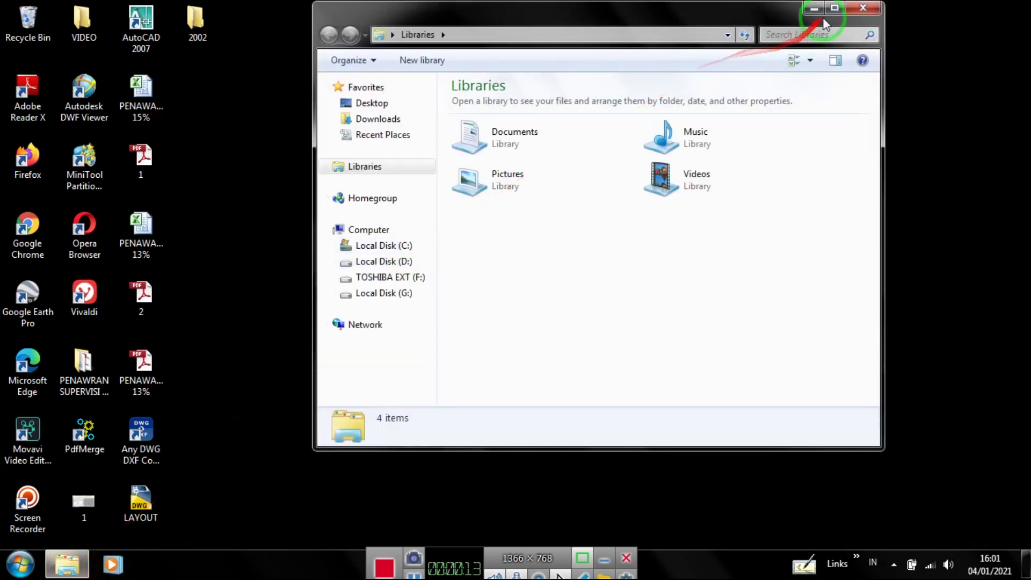
click(833, 10)
click(86, 111)
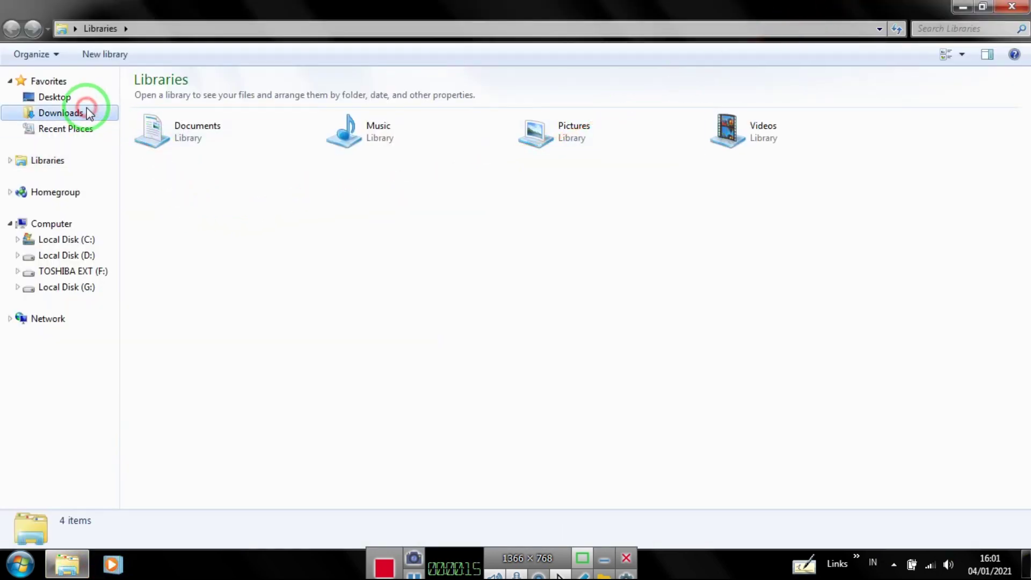
click(970, 120)
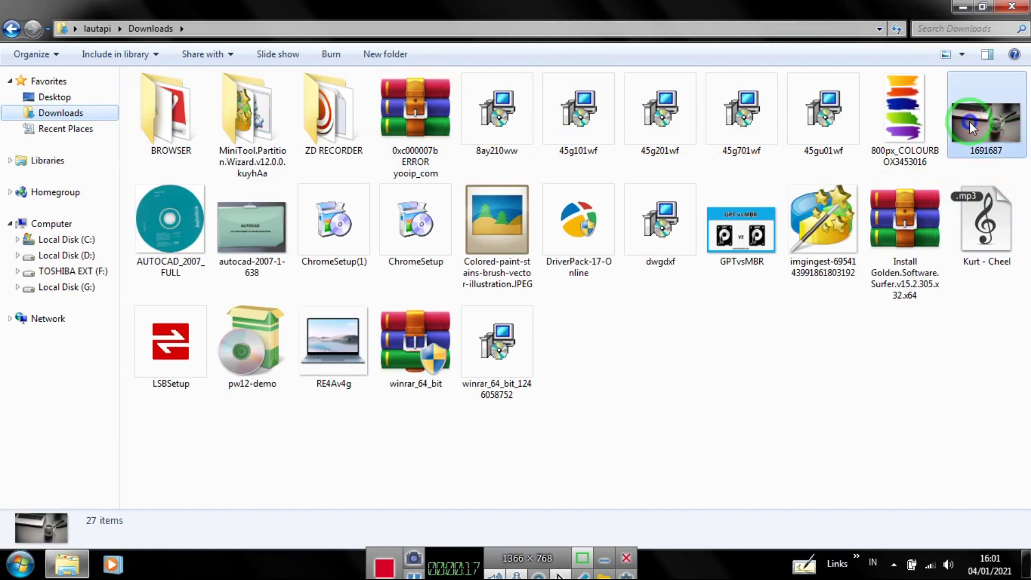
right_click(970, 119)
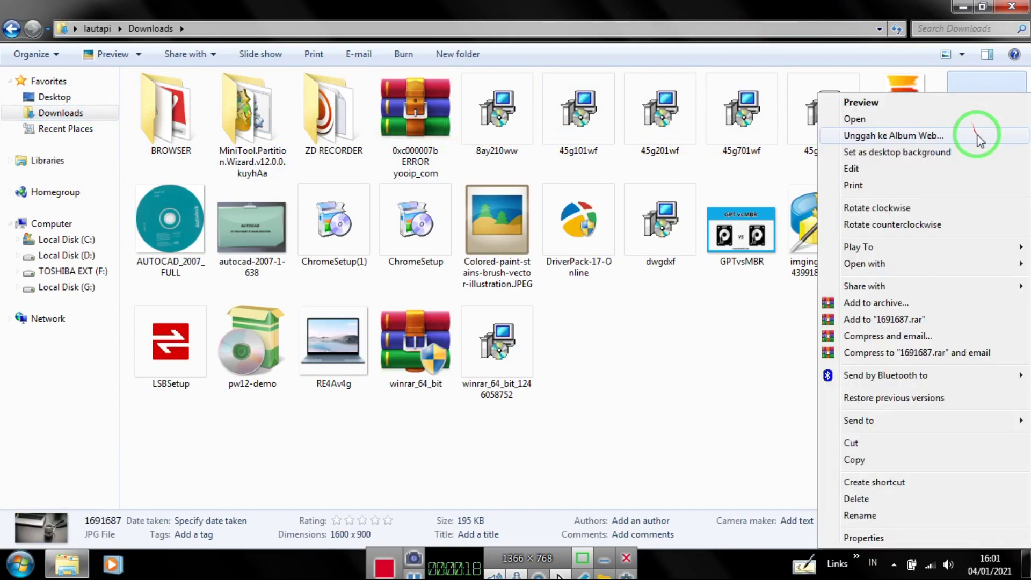
click(952, 152)
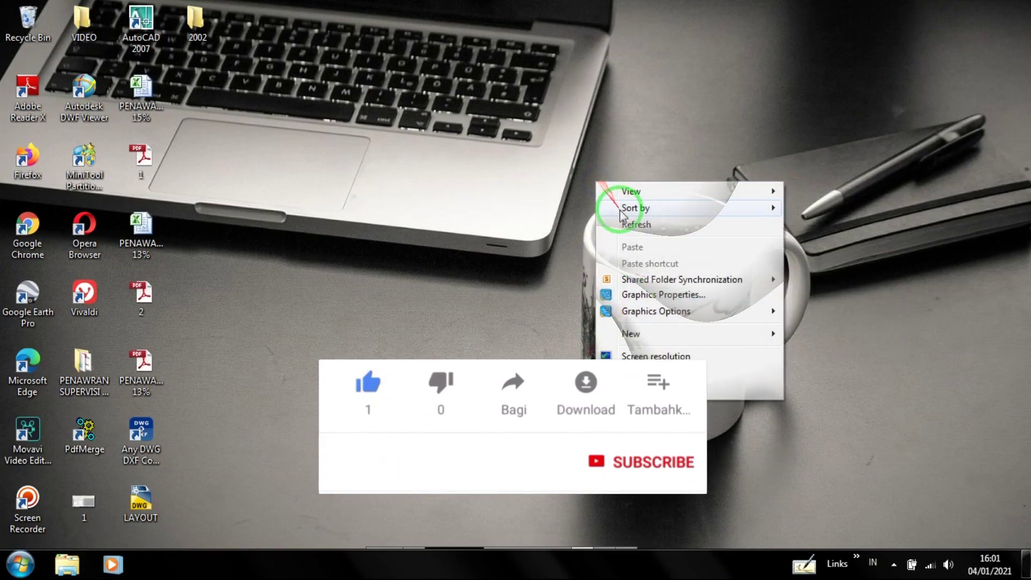
click(624, 223)
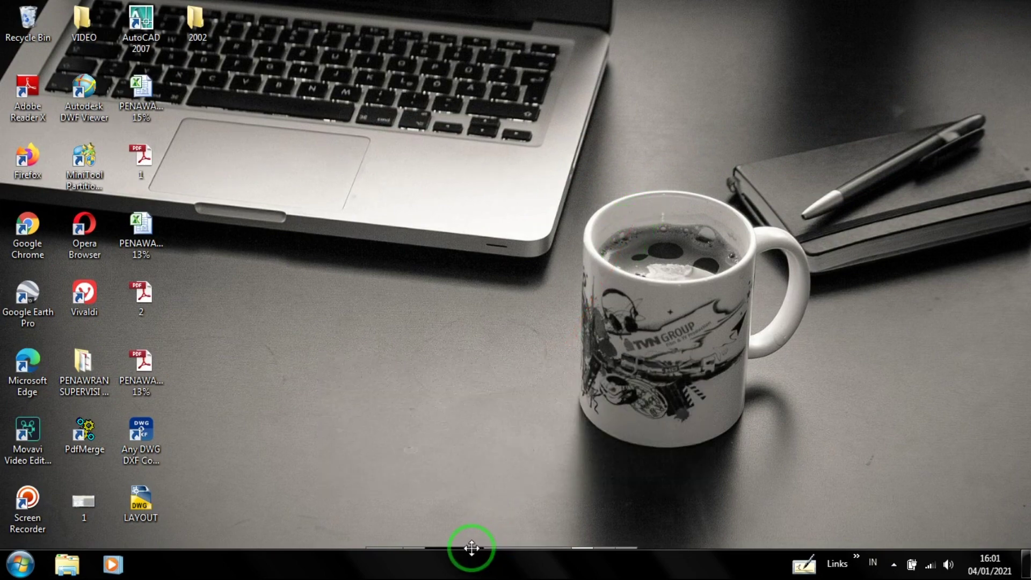
mouse_move(471, 548)
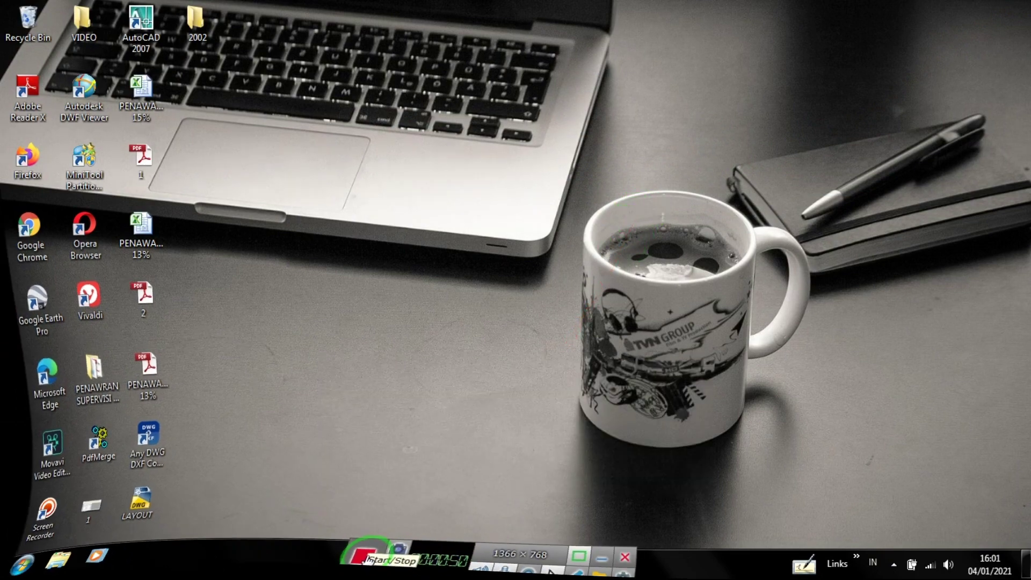